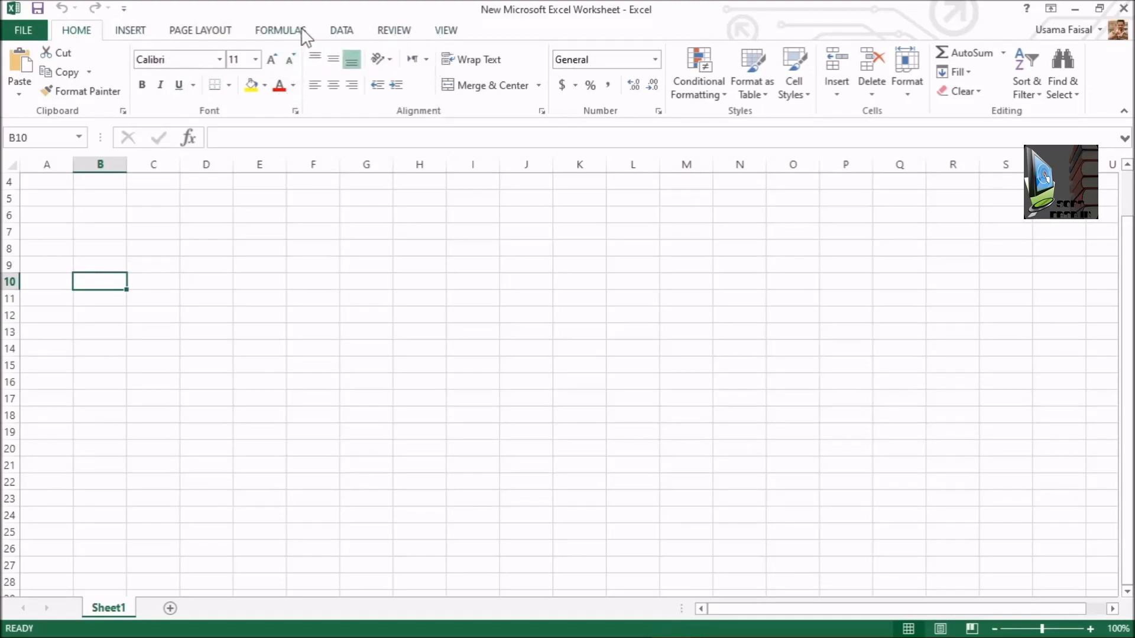
# Set the worksheet's page orientation to Landscape and check where the page breaks fall.
pyautogui.click(192, 33)
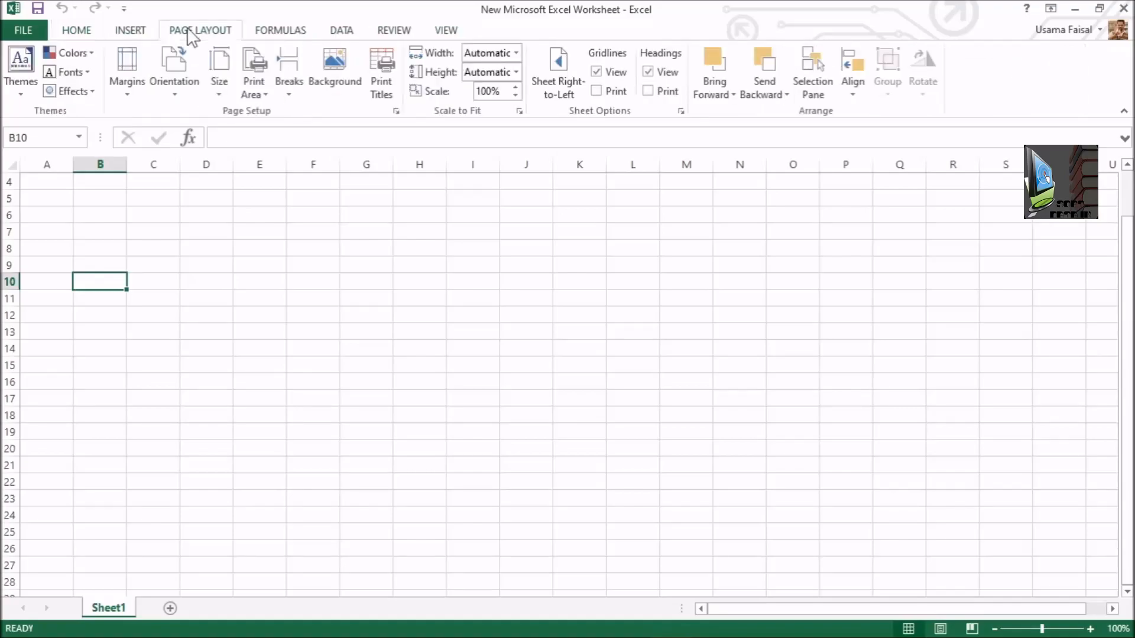
pyautogui.click(168, 65)
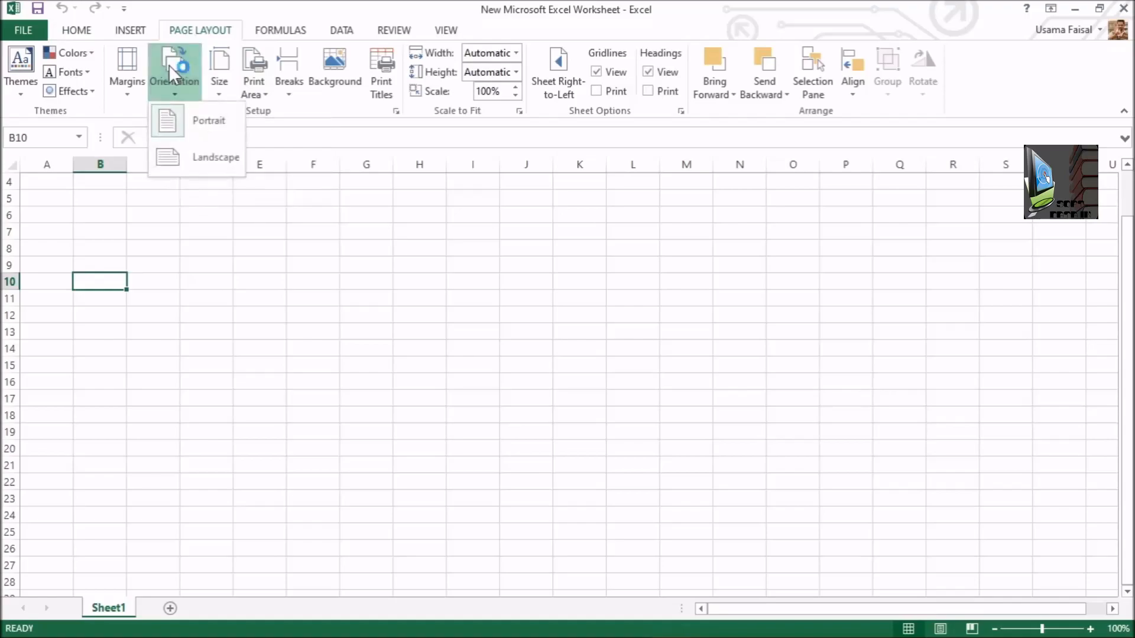
pyautogui.click(182, 161)
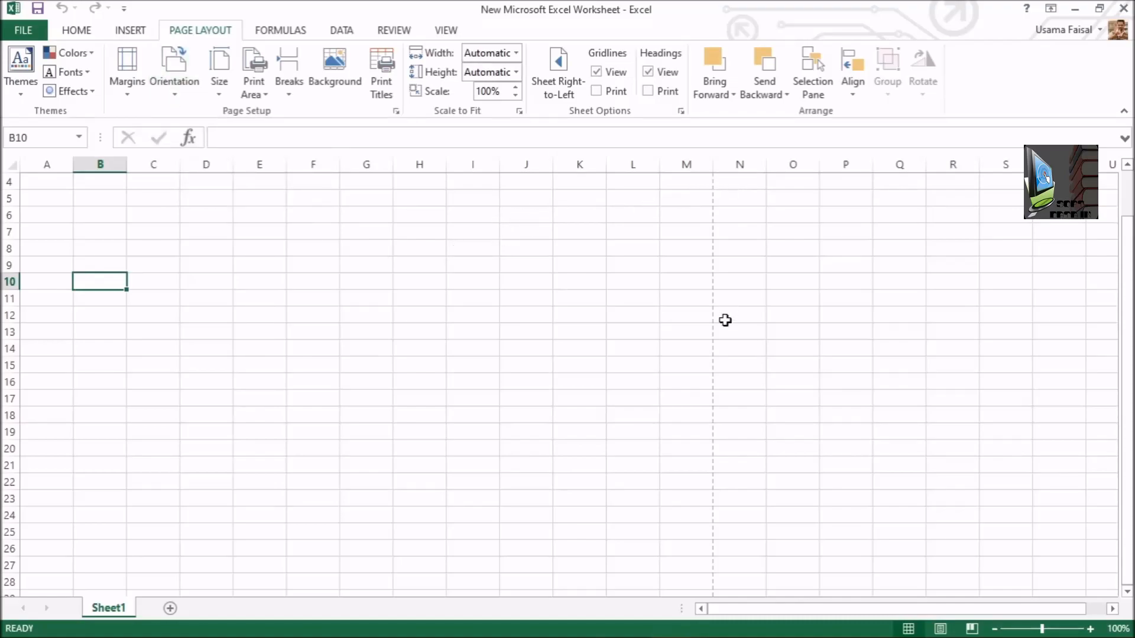
pyautogui.scroll(-7, 725, 320)
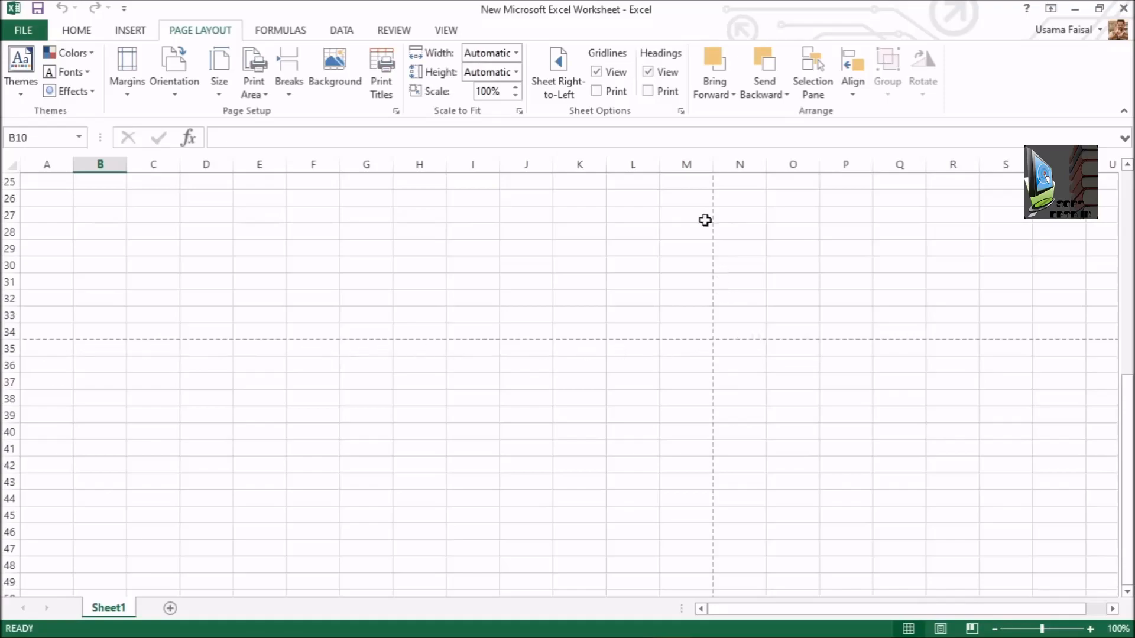
pyautogui.scroll(8, 307, 207)
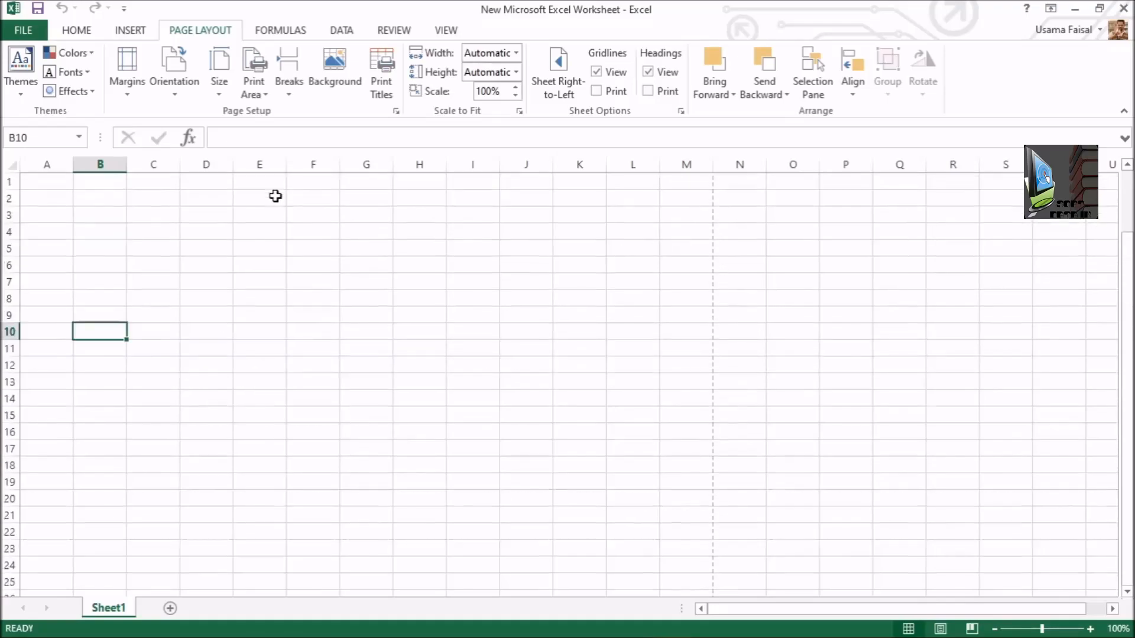
# Set the paper size to A4 and apply the Narrow page margins.
pyautogui.click(223, 79)
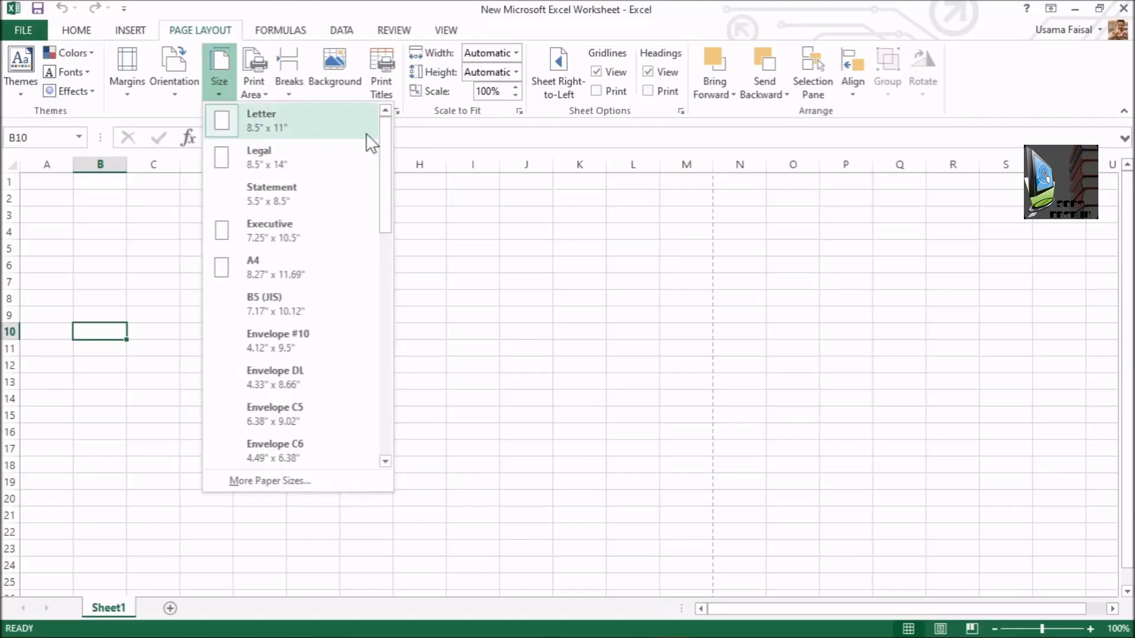
pyautogui.click(319, 270)
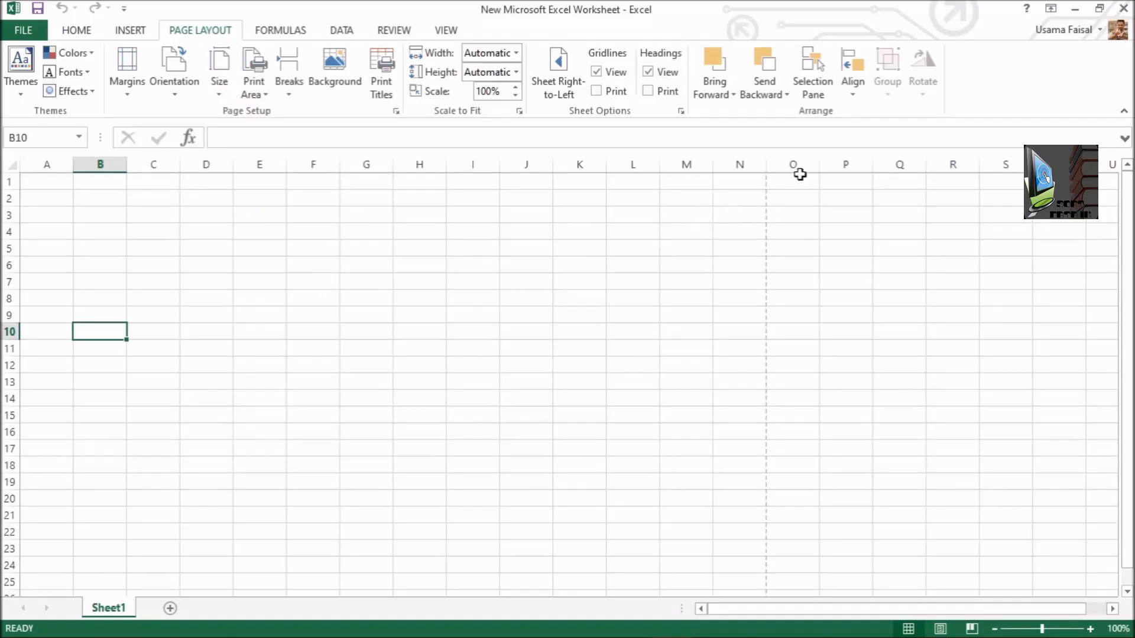
pyautogui.scroll(-1, 781, 246)
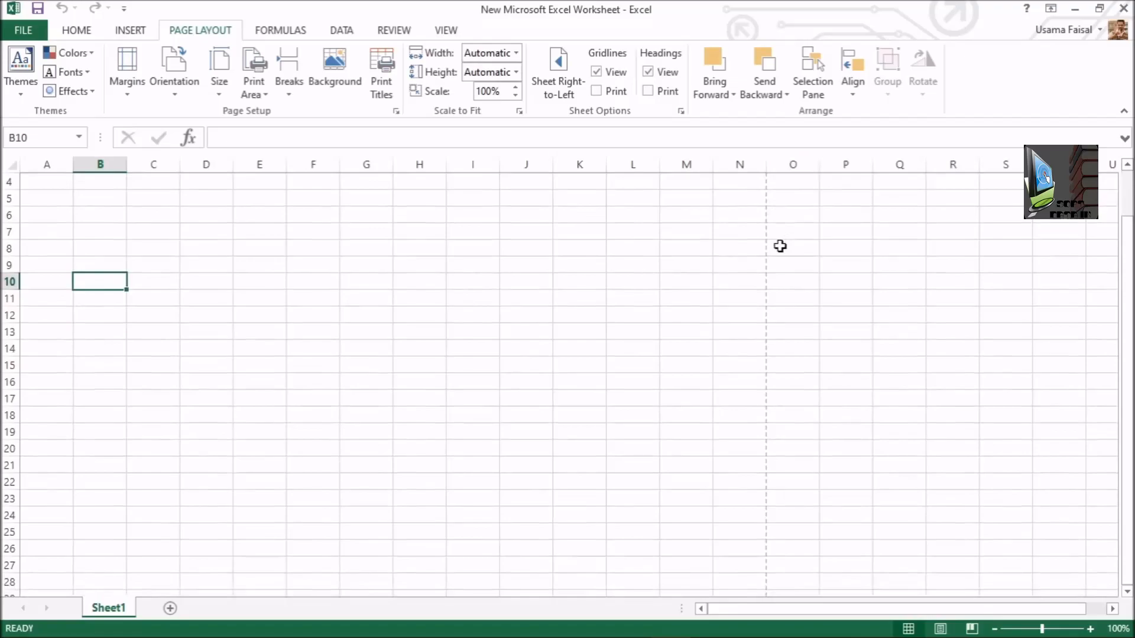
pyautogui.scroll(-4, 780, 246)
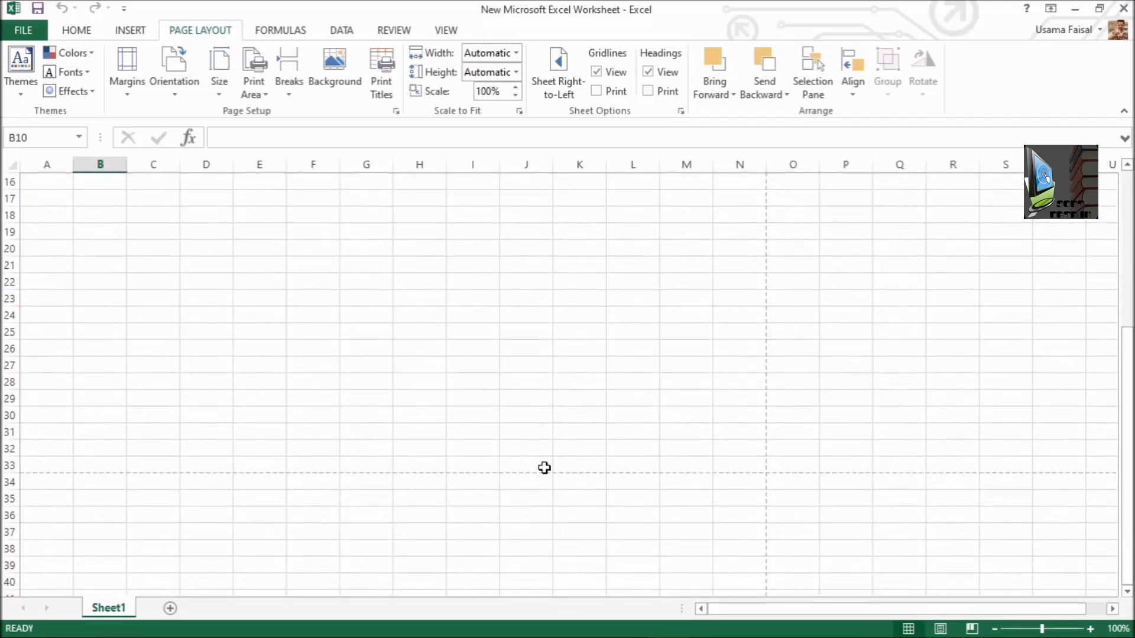
pyautogui.scroll(5, 509, 372)
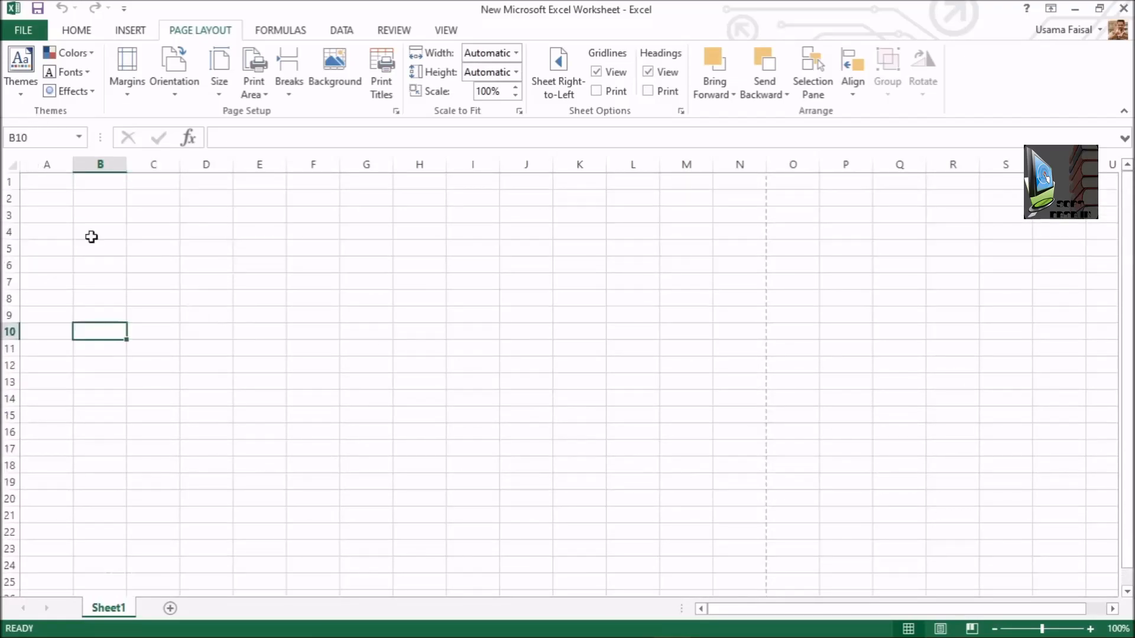
pyautogui.click(128, 81)
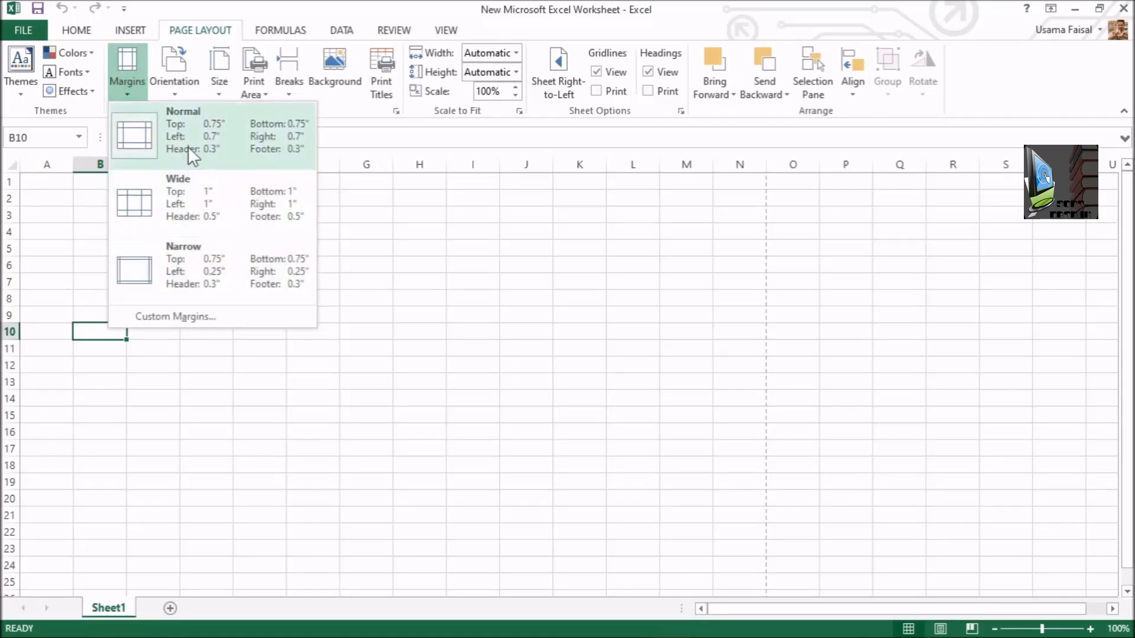
pyautogui.click(185, 266)
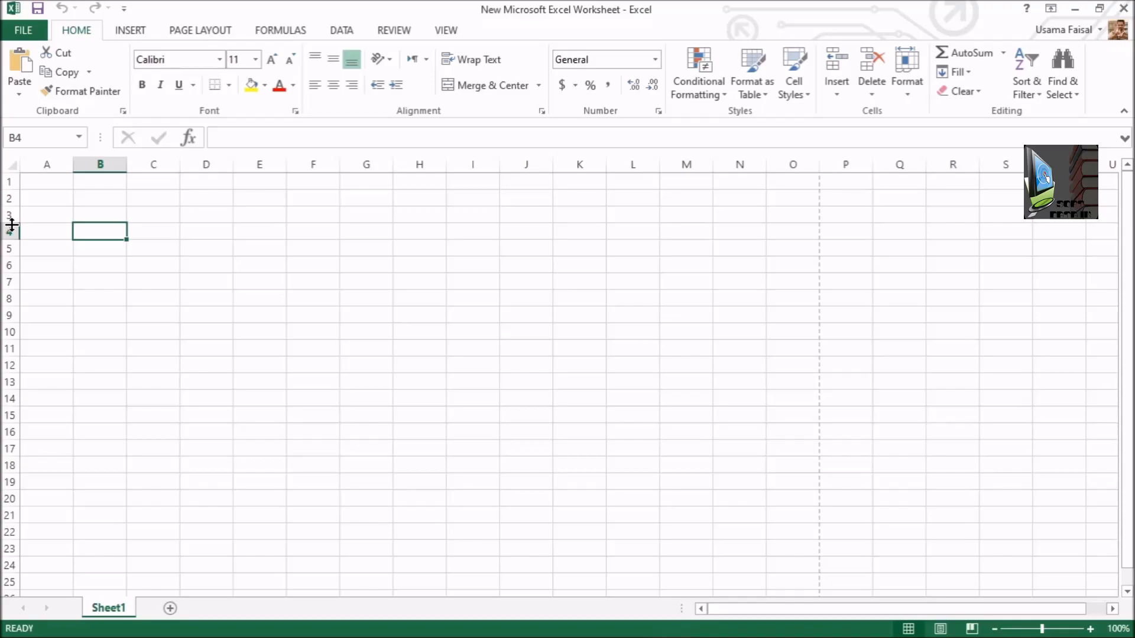
# Increase row 3 to about twice its height and widen column D to about three times its width.
pyautogui.moveTo(12, 224); pyautogui.dragTo(41, 239)
pyautogui.click(43, 224)
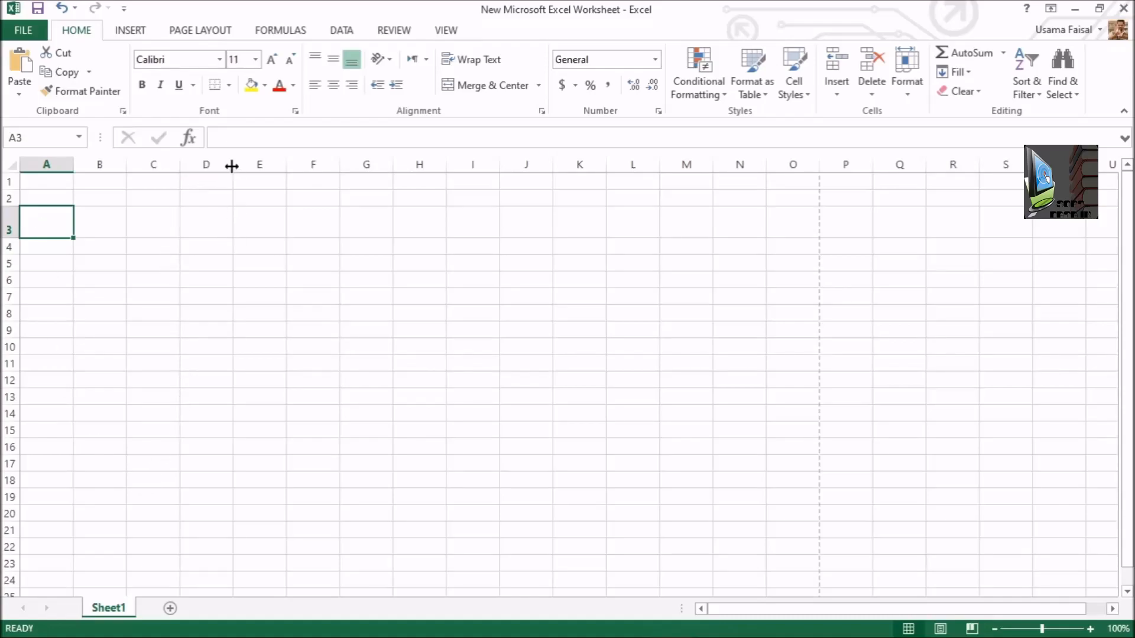
pyautogui.moveTo(232, 166); pyautogui.dragTo(336, 165)
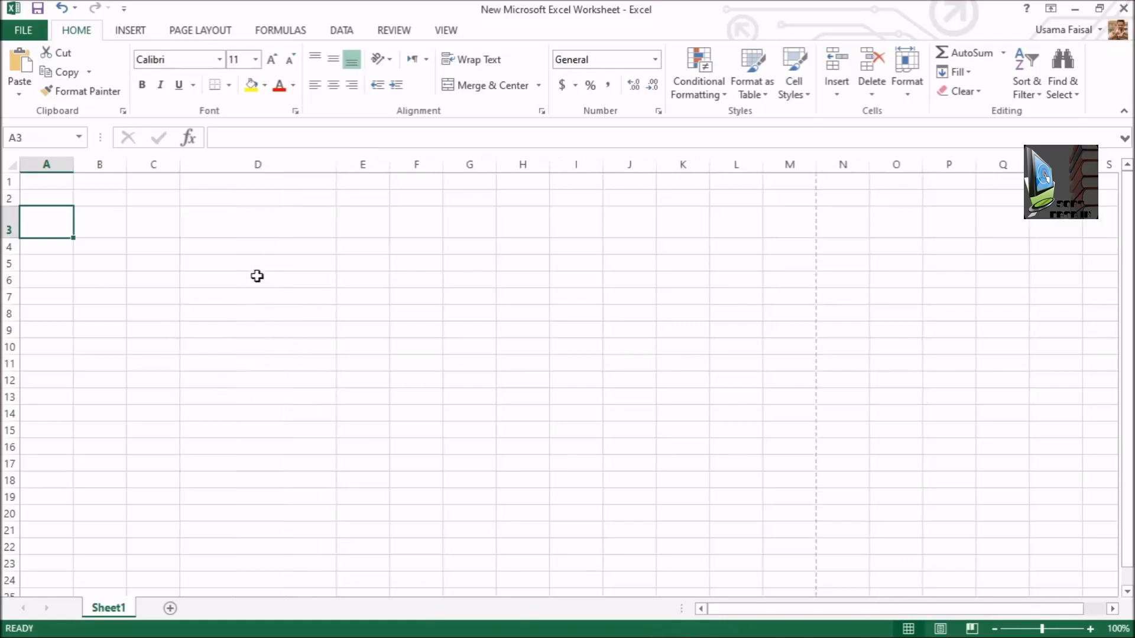
# Enter the text "Soft Datain" in cell D3.
pyautogui.click(202, 228)
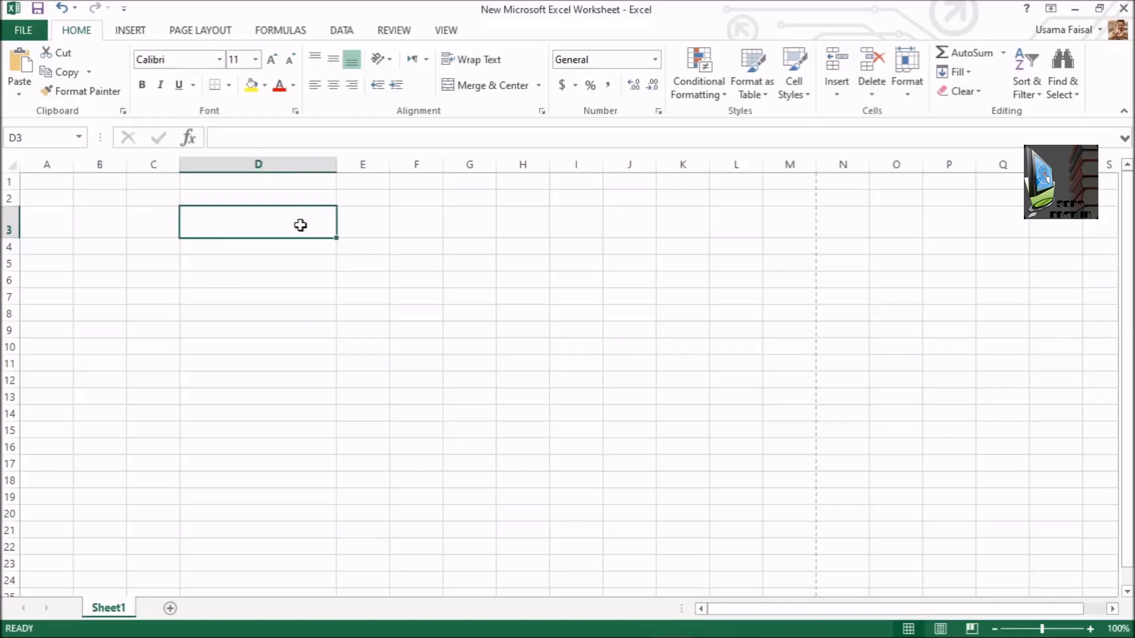
pyautogui.write('Soft Dta')
pyautogui.press('BackSpace')
pyautogui.press('BackSpace')
pyautogui.write('atain')
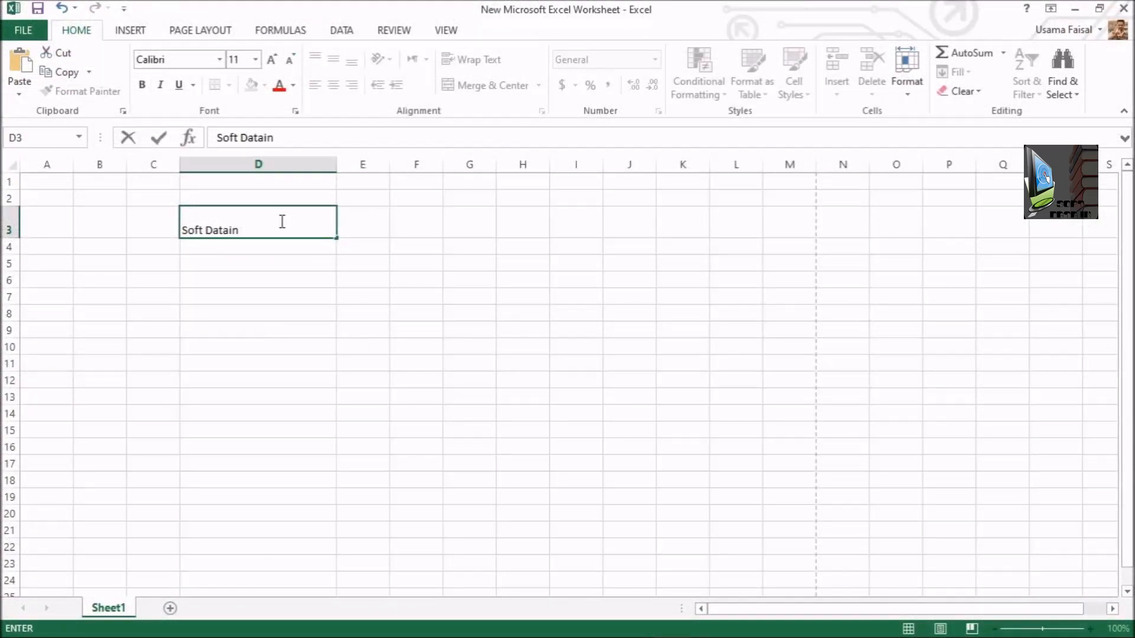
# Format the text in D3 in the Comic Sans MS font at size 18.
pyautogui.moveTo(263, 225); pyautogui.dragTo(182, 225)
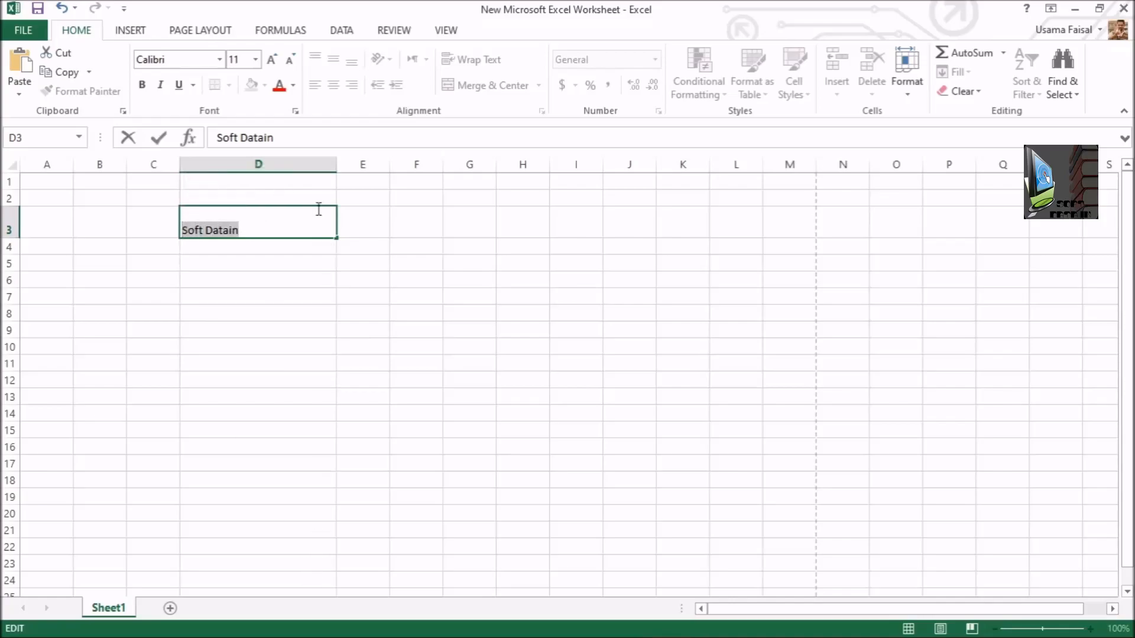
pyautogui.click(220, 60)
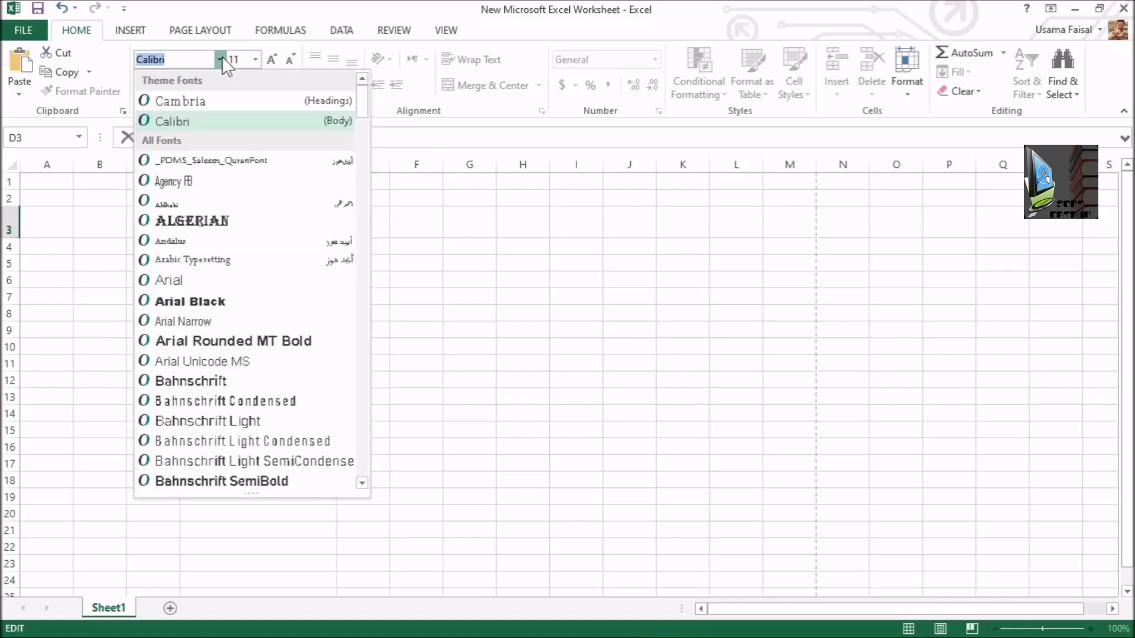
pyautogui.press('Up')
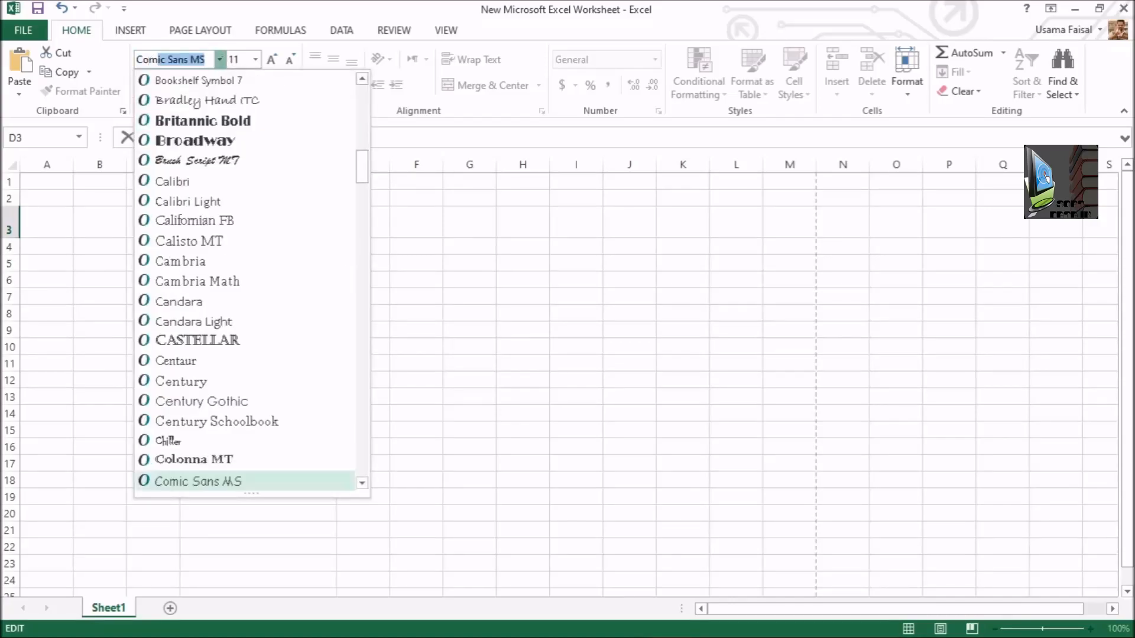
pyautogui.click(220, 59)
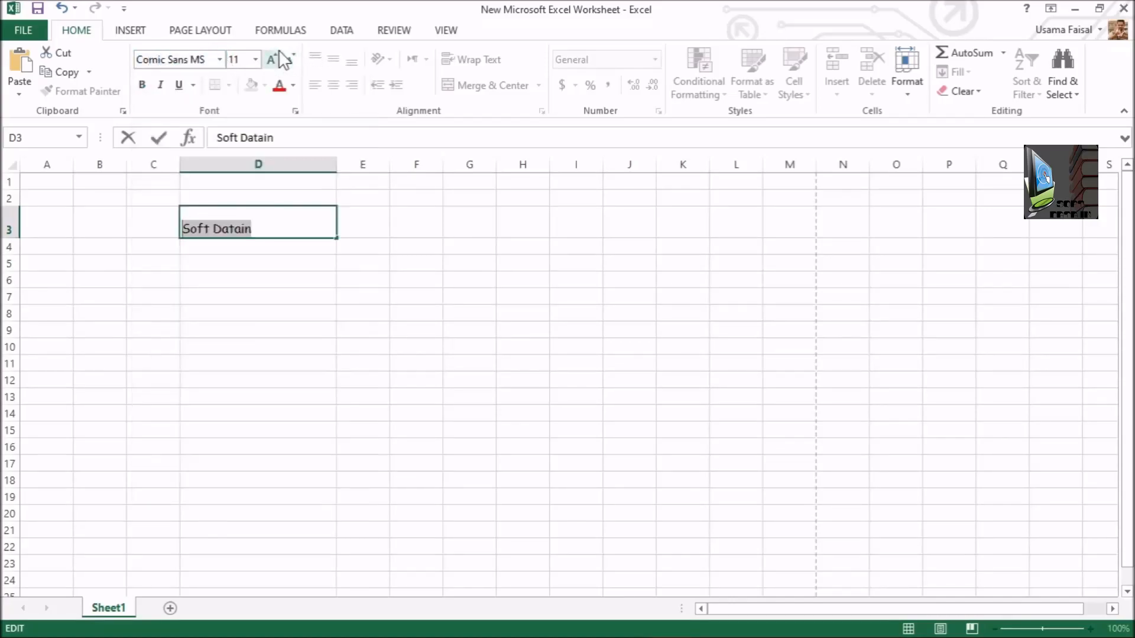
pyautogui.click(255, 59)
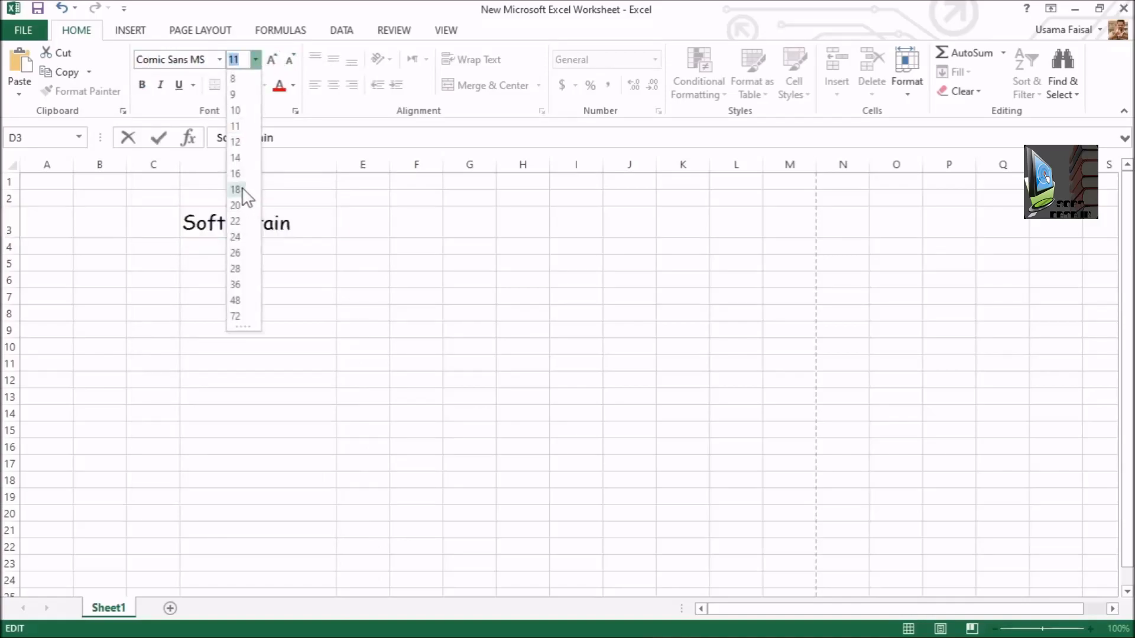
pyautogui.click(236, 189)
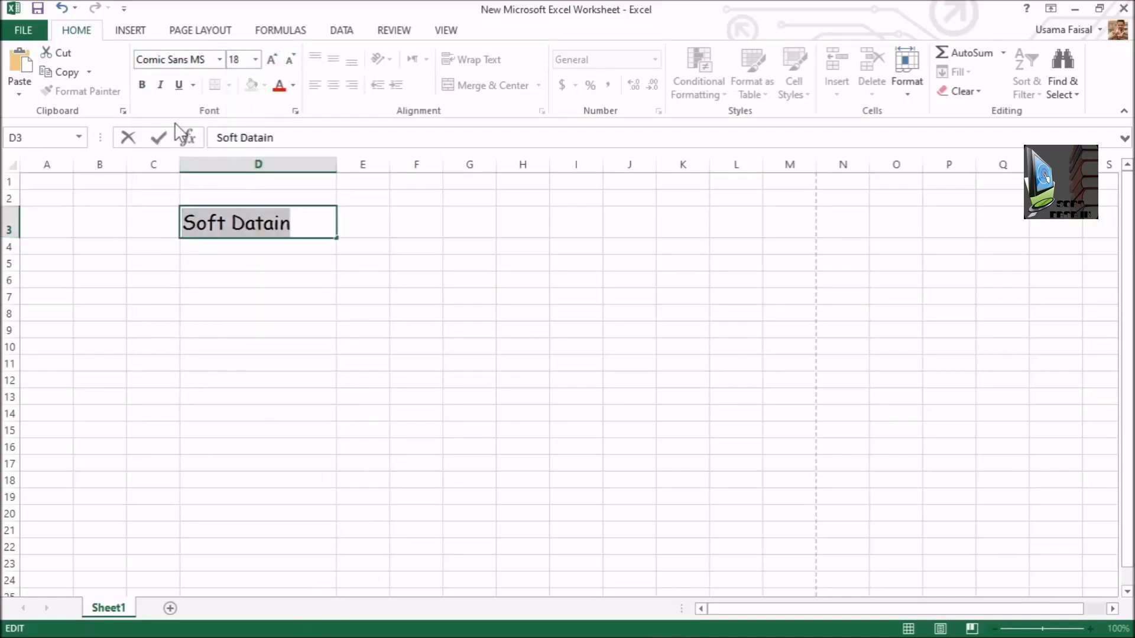
# Make the D3 text bold, italic and underlined, and color it standard red.
pyautogui.click(142, 85)
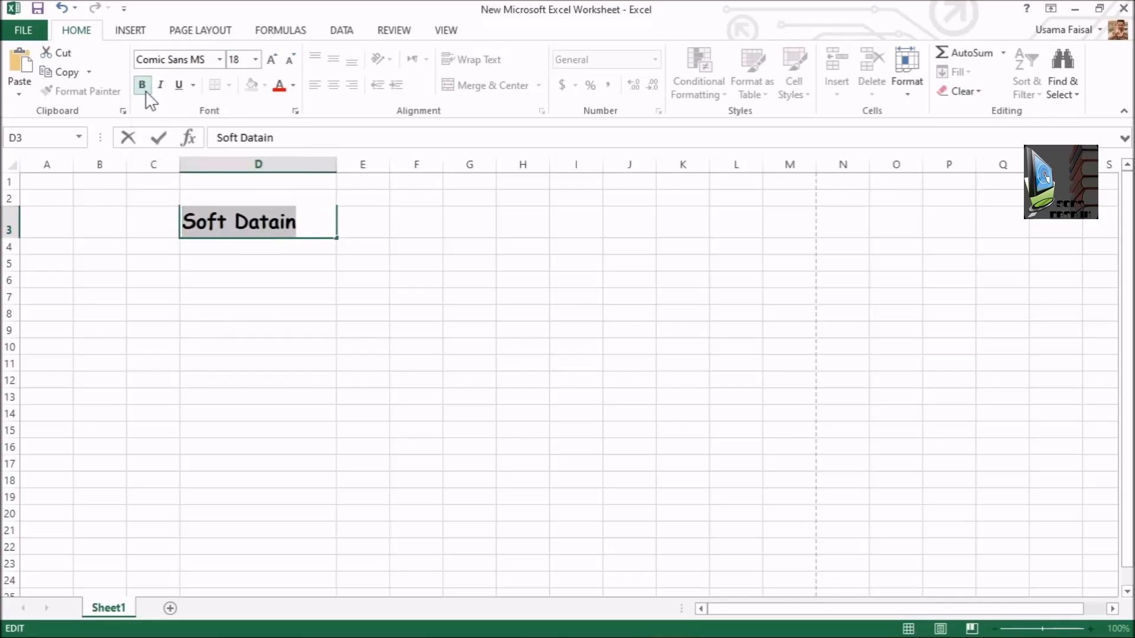
pyautogui.hotkey('ctrl', 'i')
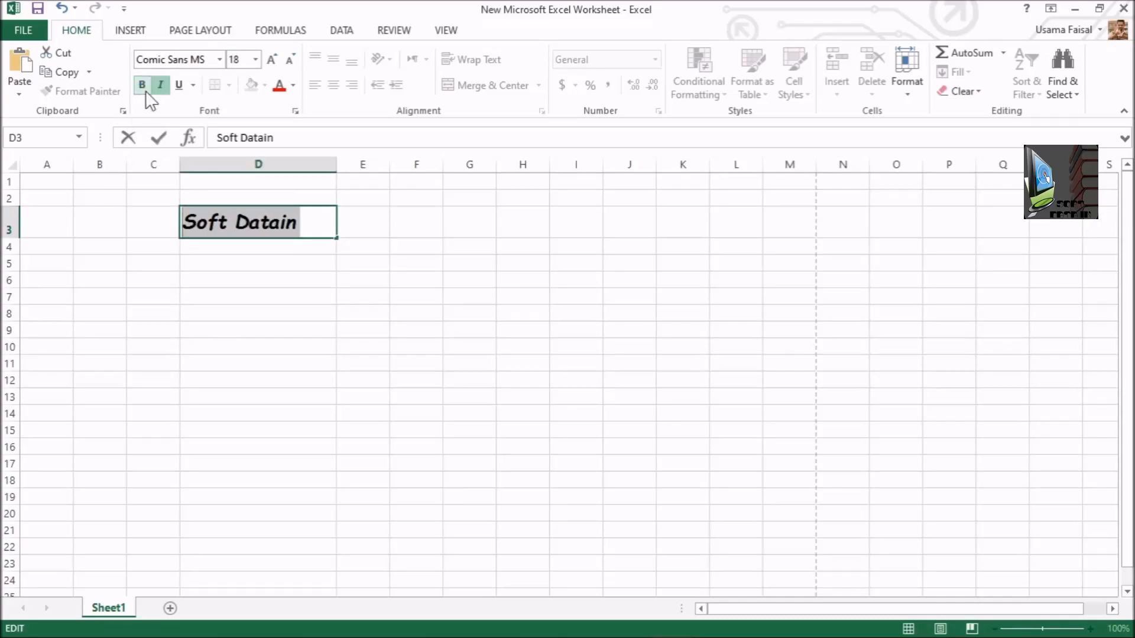
pyautogui.hotkey('ctrl', 'u')
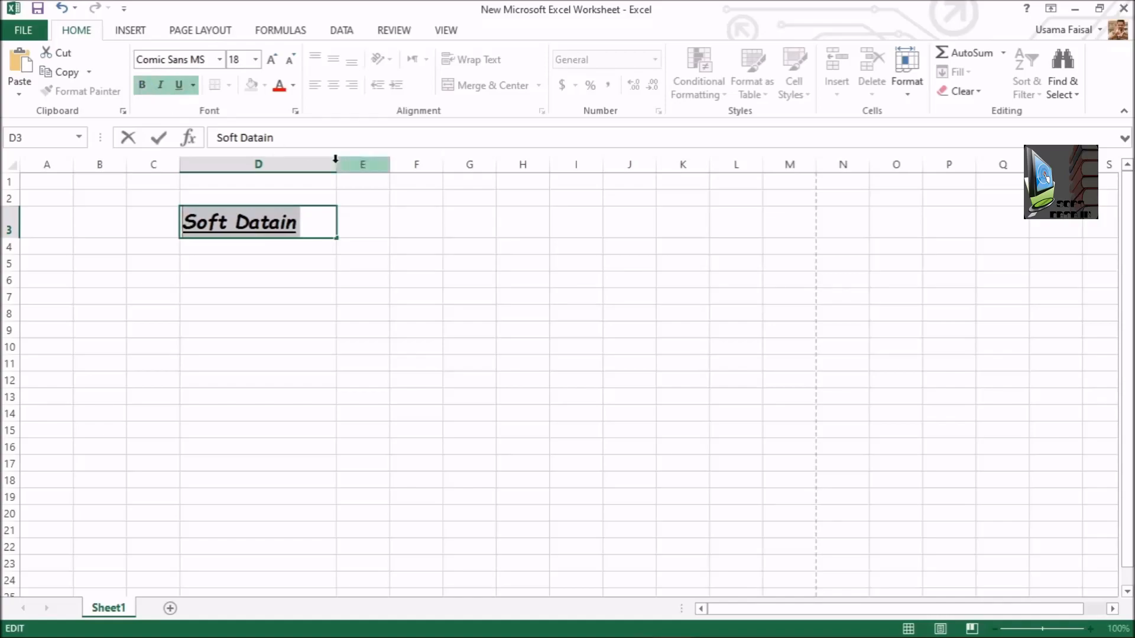
pyautogui.click(294, 89)
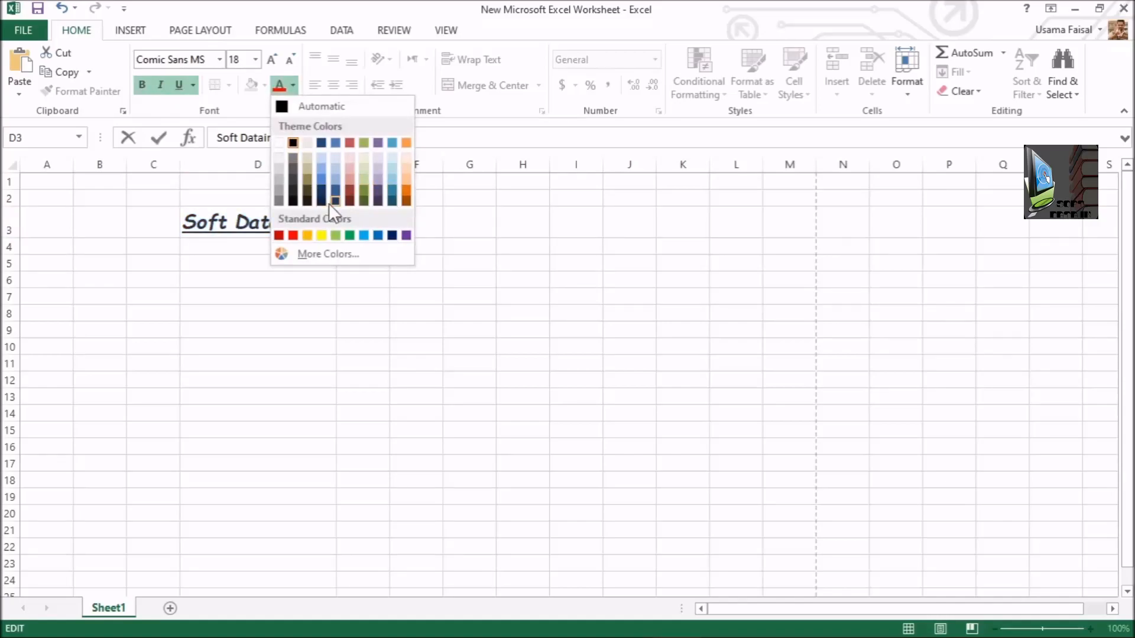
pyautogui.click(293, 235)
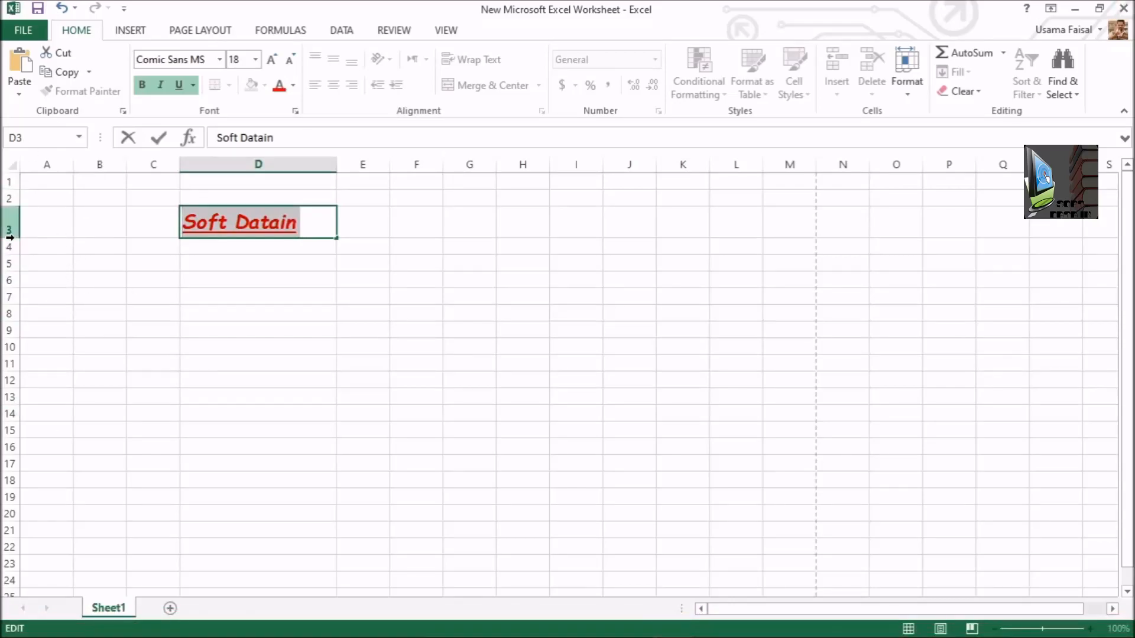
# Enlarge row 3 to nearly three times its height and column D to about one and a half times its width.
pyautogui.click(31, 228)
pyautogui.moveTo(13, 239); pyautogui.dragTo(13, 296)
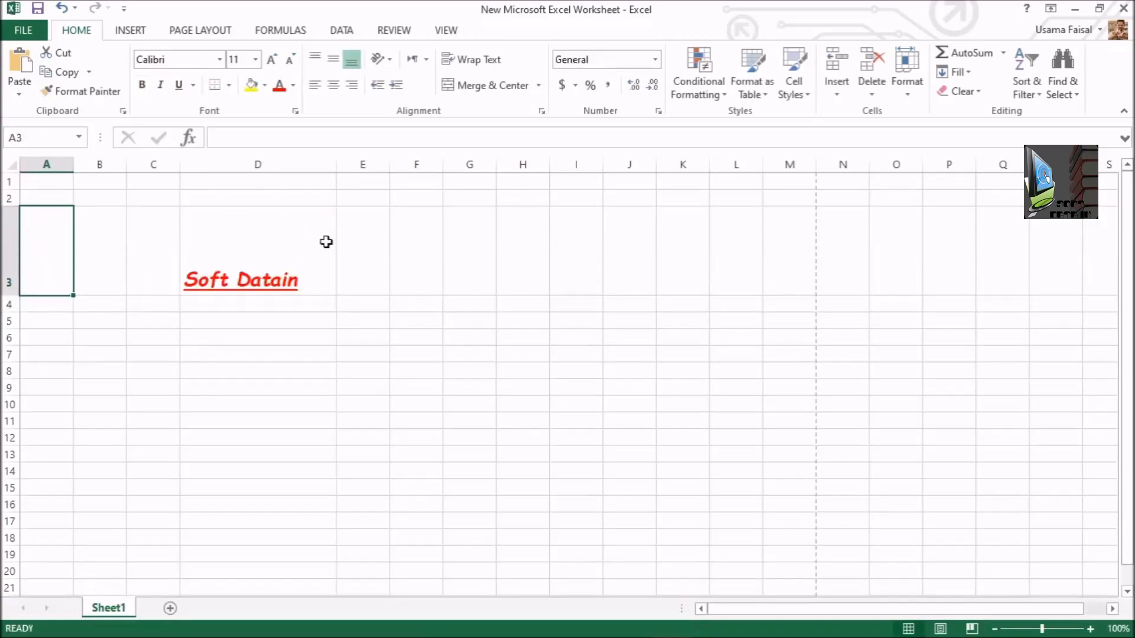
pyautogui.moveTo(337, 165); pyautogui.dragTo(411, 182)
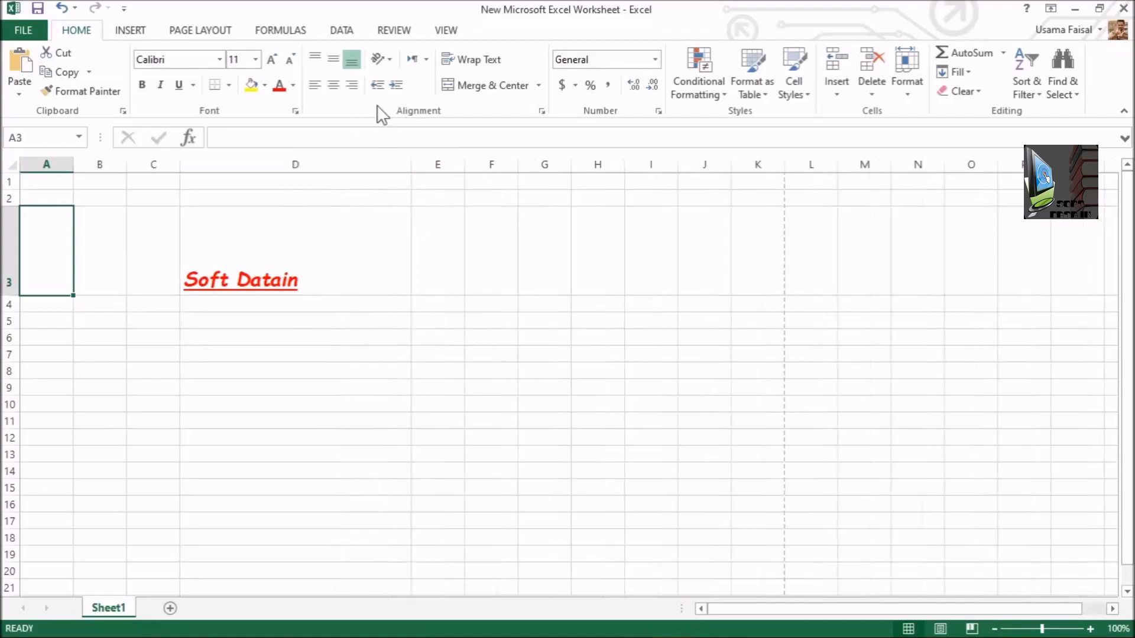
# Fill cell D3 with the dark olive-brown theme color.
pyautogui.click(225, 227)
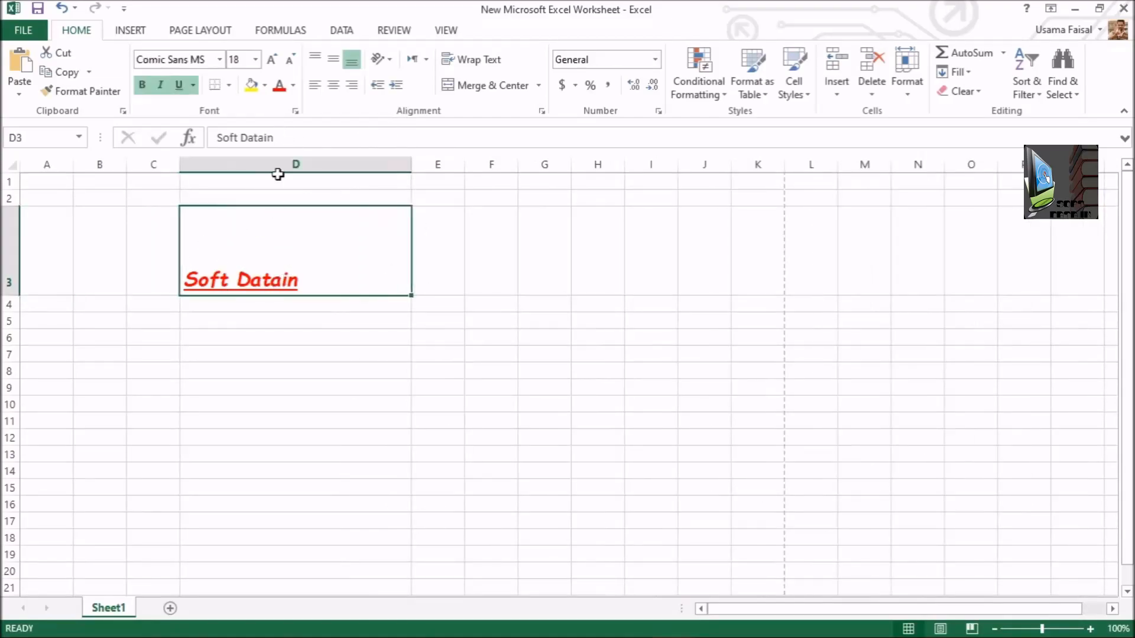
pyautogui.click(264, 85)
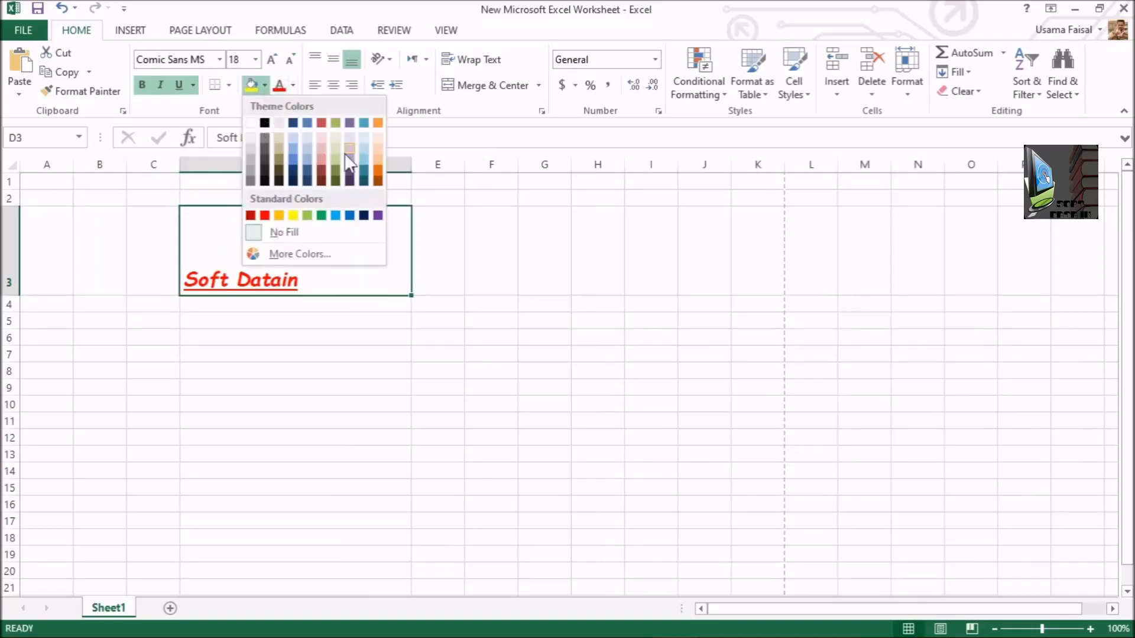
pyautogui.click(279, 160)
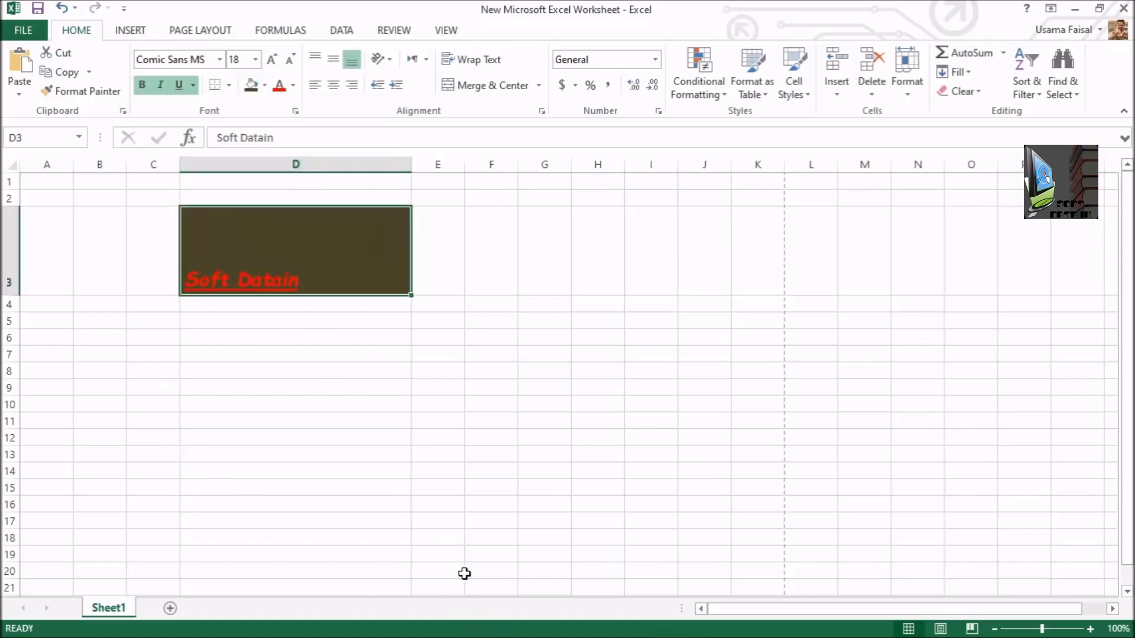
# Center the text in cell D3 both vertically and horizontally.
pyautogui.click(313, 59)
pyautogui.click(333, 60)
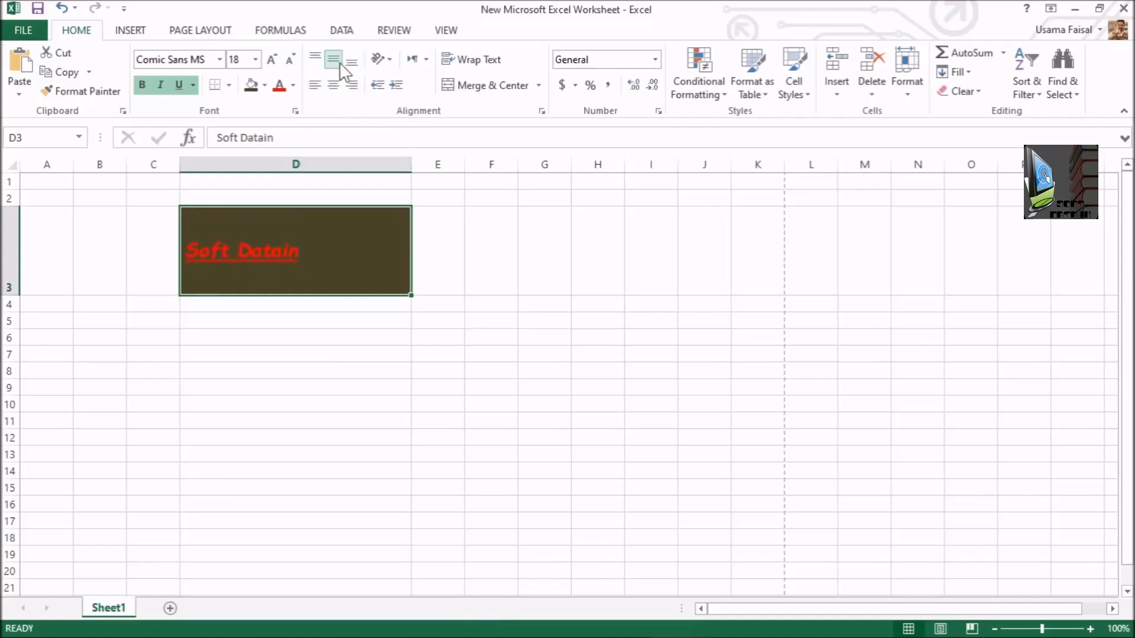
pyautogui.click(334, 86)
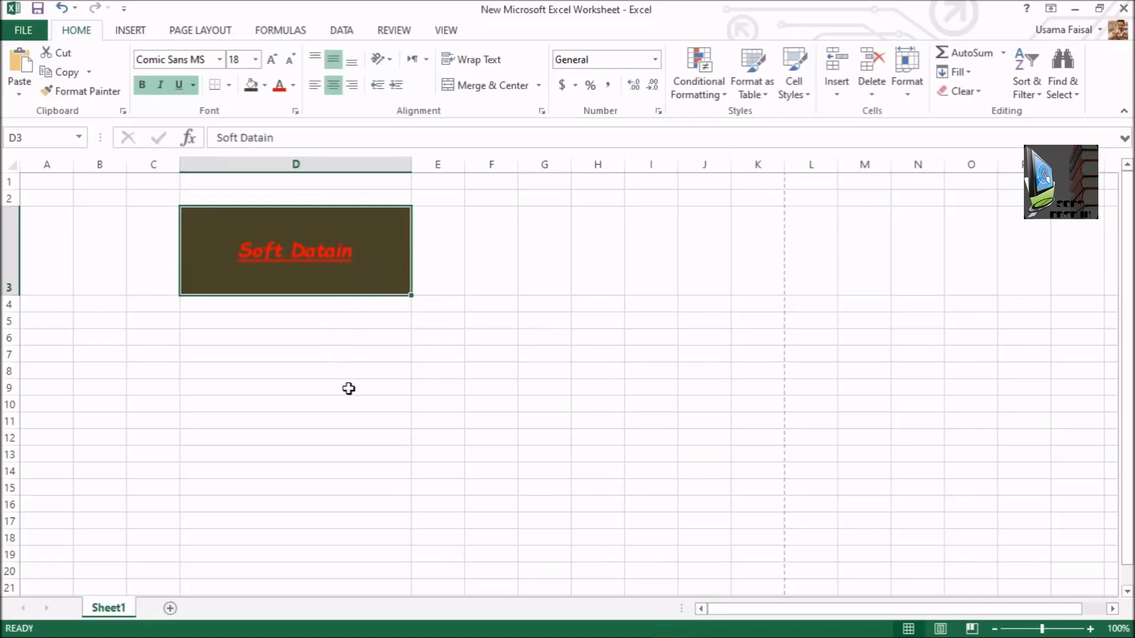
pyautogui.click(336, 369)
pyautogui.click(264, 474)
pyautogui.click(299, 350)
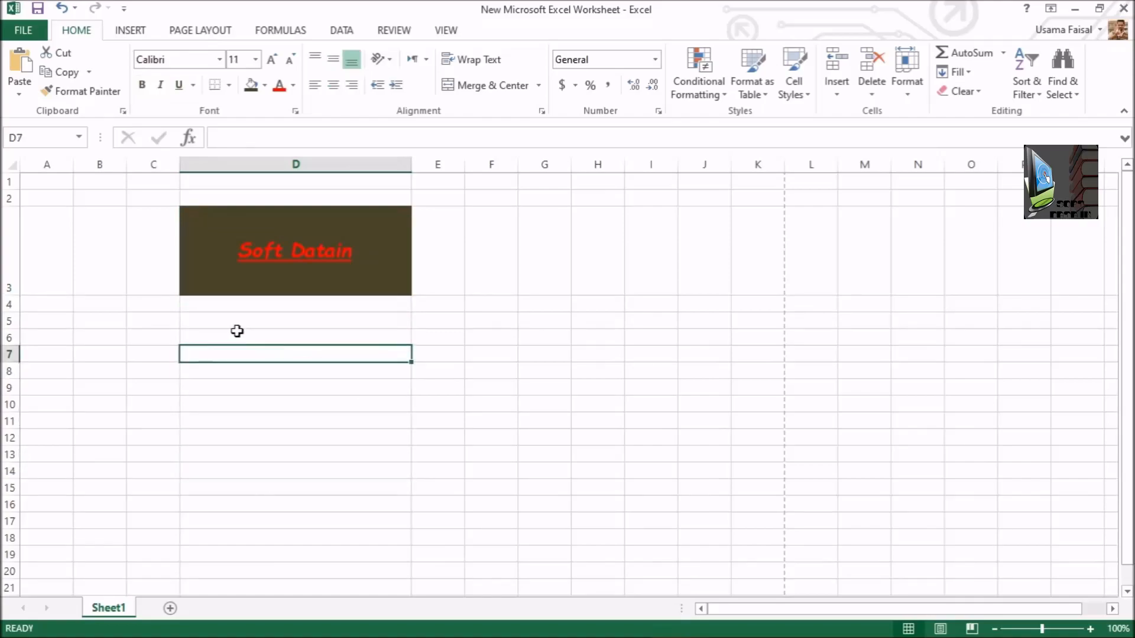
# Apply All Borders to the cell range B5:I17 below the heading.
pyautogui.click(60, 335)
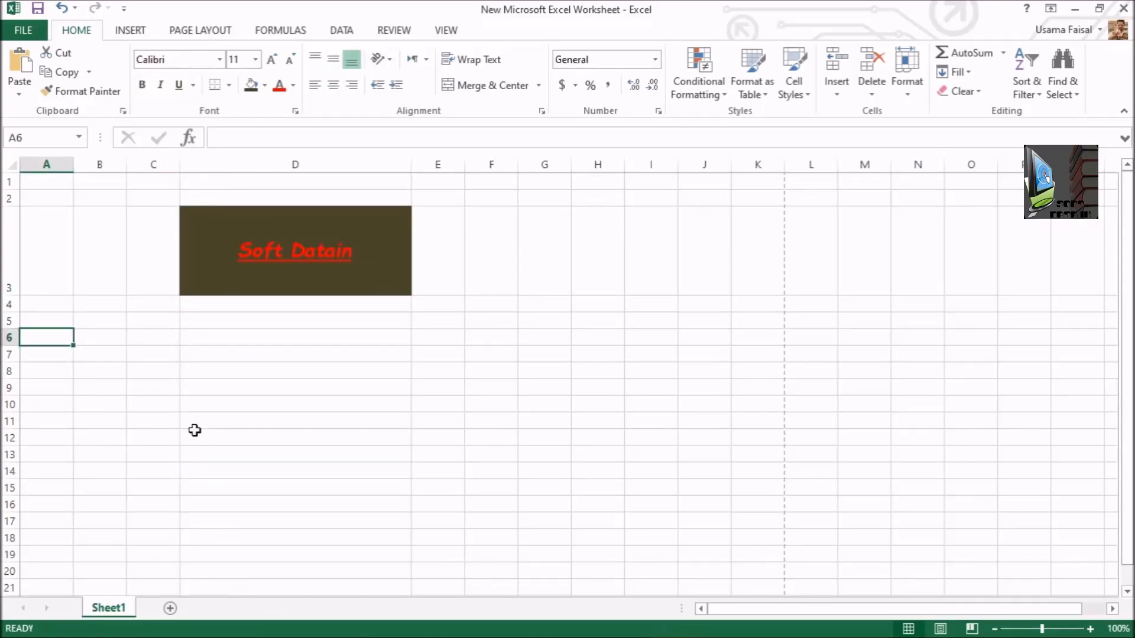
pyautogui.click(87, 326)
pyautogui.moveTo(88, 326); pyautogui.dragTo(633, 516)
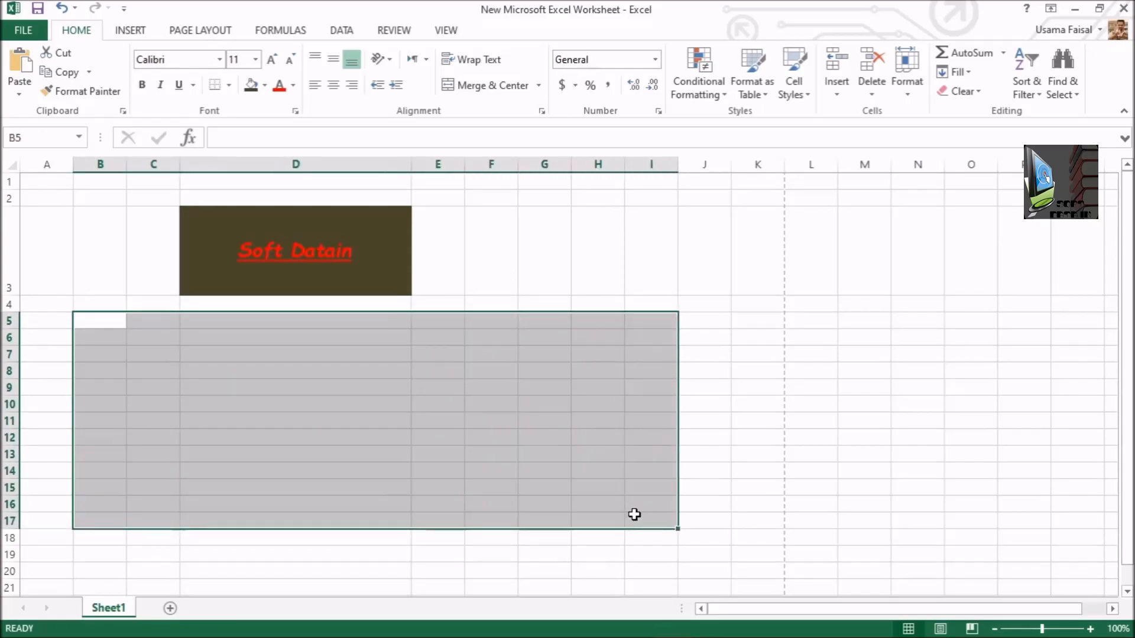
pyautogui.click(230, 87)
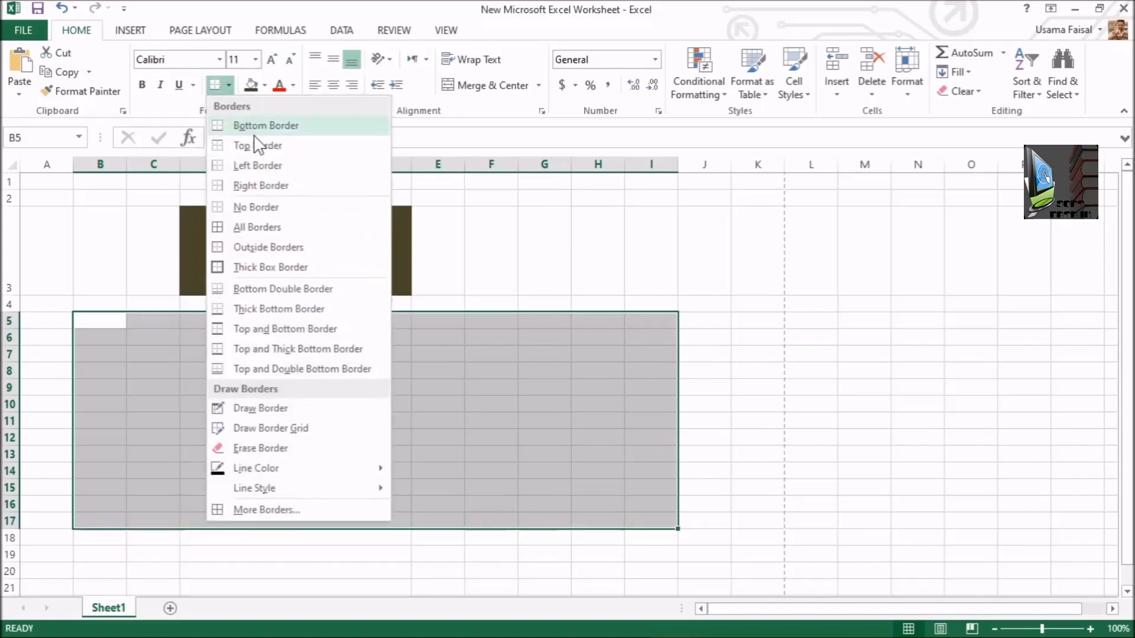
pyautogui.click(256, 227)
pyautogui.scroll(-1, 547, 402)
pyautogui.scroll(-1, 545, 400)
pyautogui.scroll(1, 537, 394)
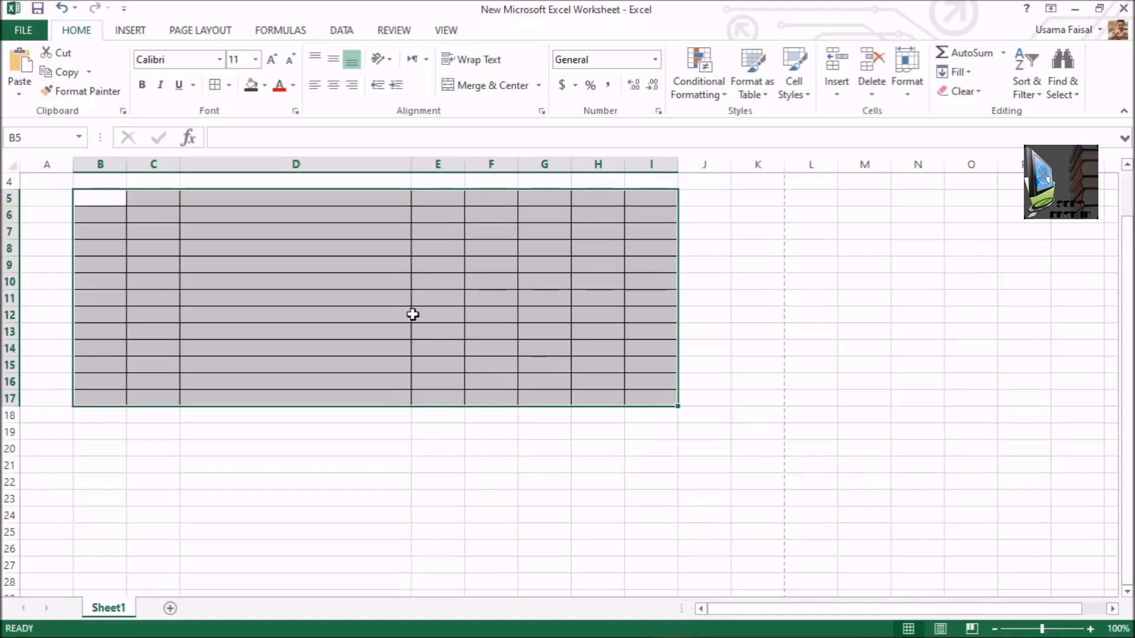
pyautogui.scroll(1, 413, 314)
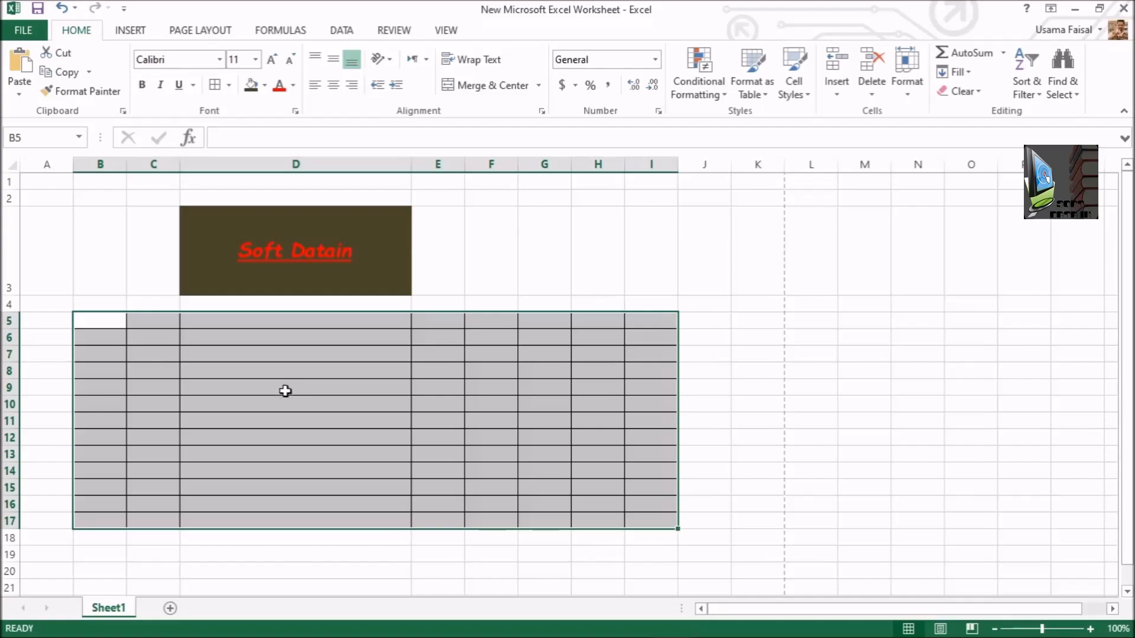
pyautogui.click(702, 408)
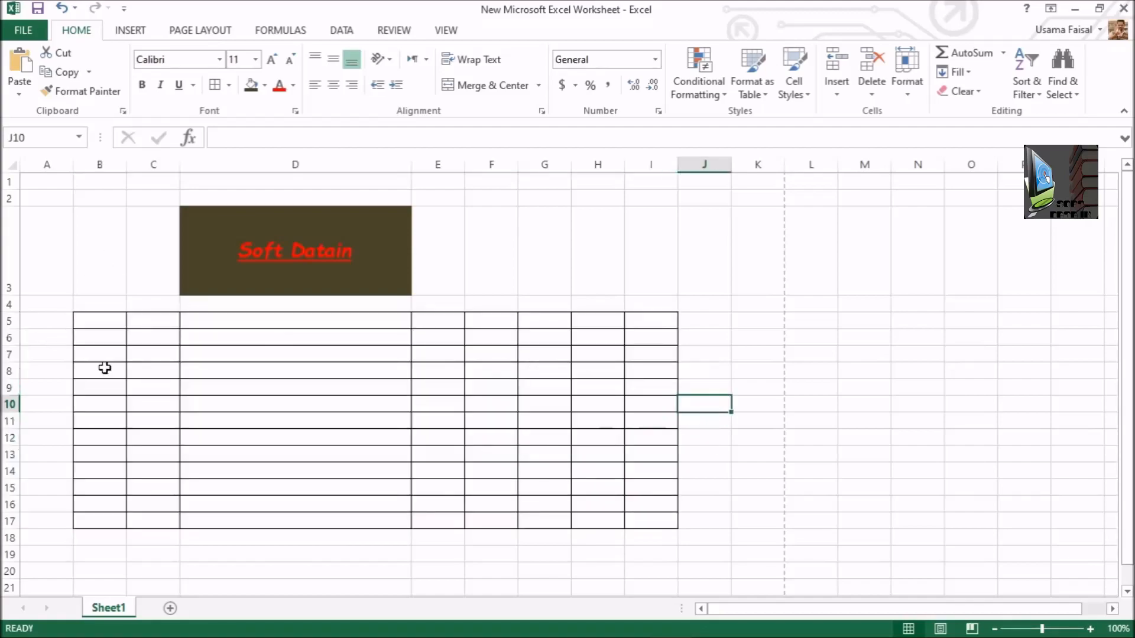
pyautogui.click(83, 324)
pyautogui.click(86, 354)
pyautogui.click(91, 388)
pyautogui.click(869, 441)
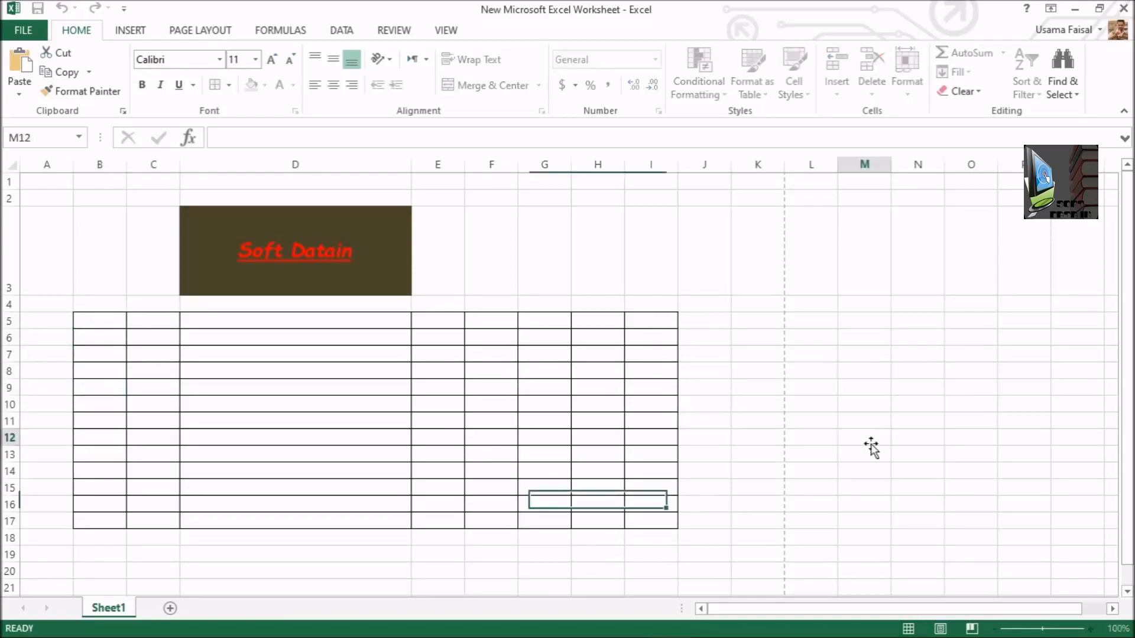
pyautogui.click(266, 484)
pyautogui.click(266, 433)
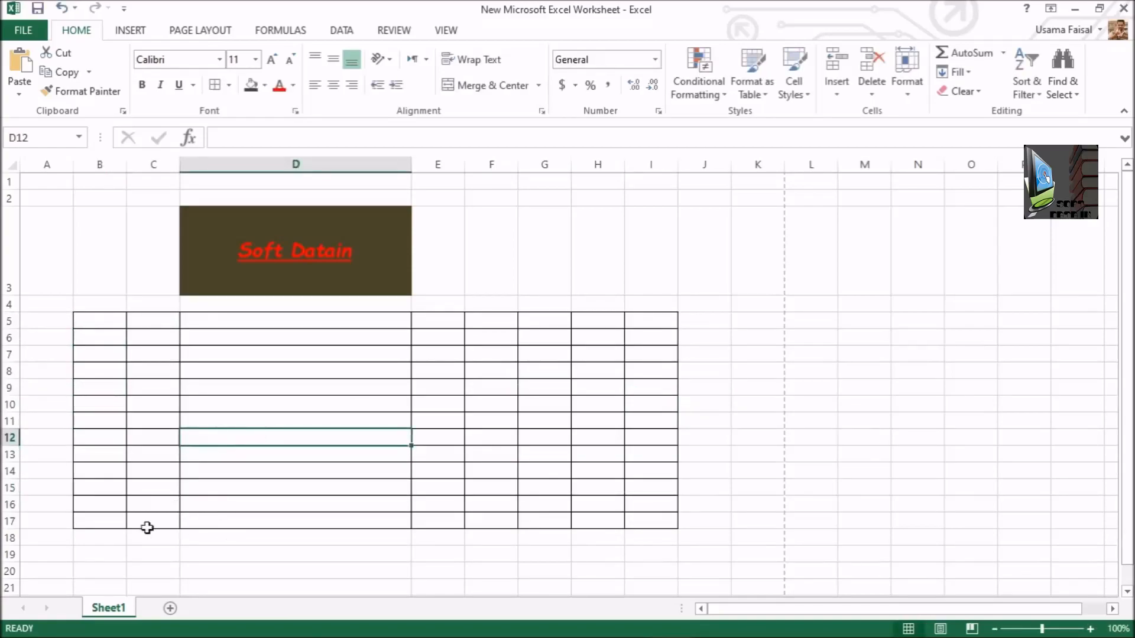
# Rename the worksheet Sheet1 as RESULTS.
pyautogui.doubleClick(108, 607)
pyautogui.click(107, 606)
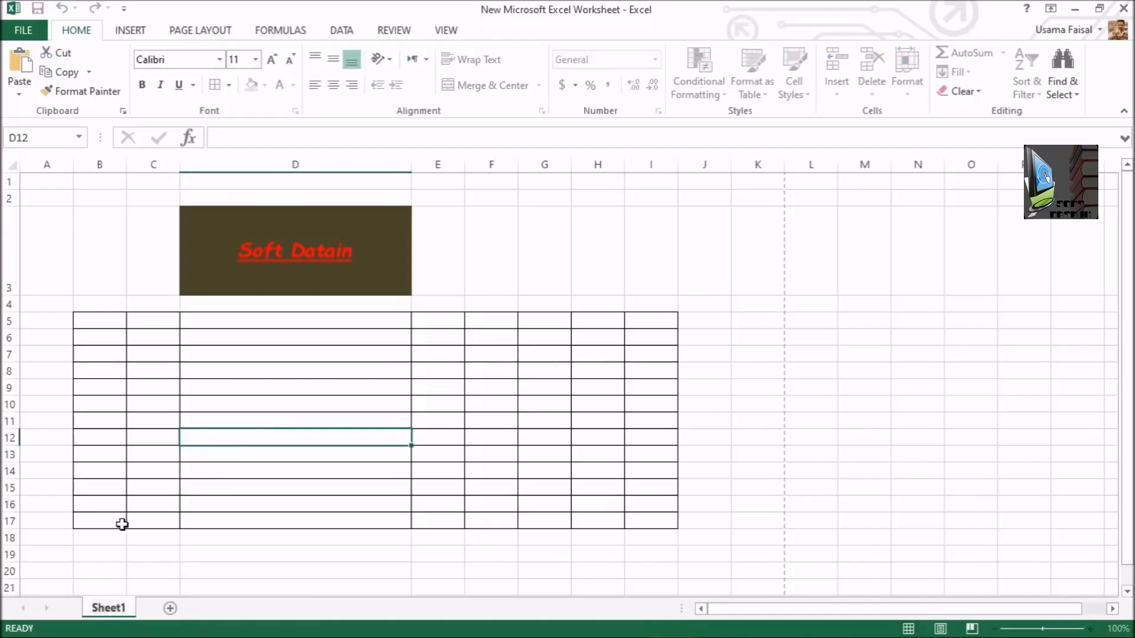
pyautogui.press('BackSpace')
pyautogui.press('BackSpace')
pyautogui.press('BackSpace')
pyautogui.press('BackSpace')
pyautogui.press('BackSpace')
pyautogui.press('BackSpace')
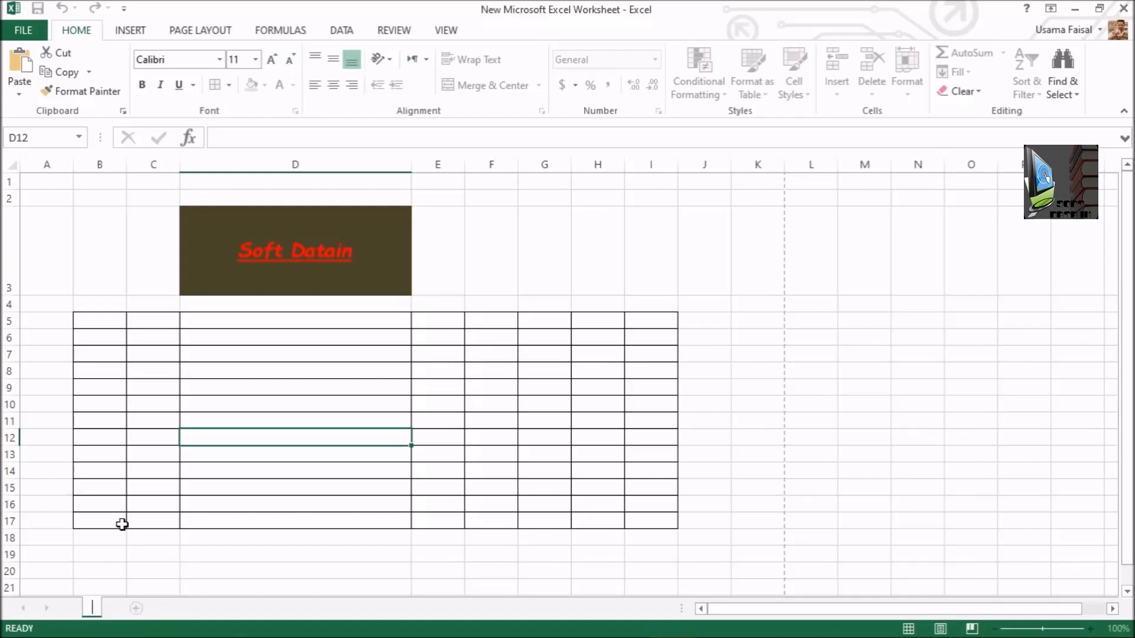
pyautogui.write('RESults')
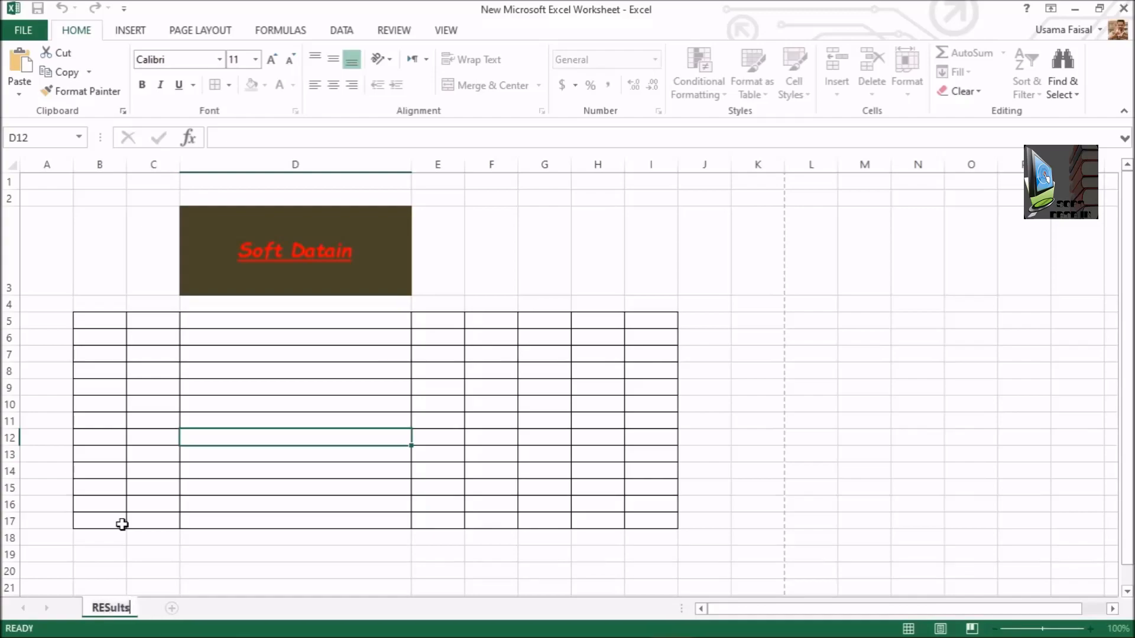
pyautogui.press('BackSpace')
pyautogui.press('BackSpace')
pyautogui.press('BackSpace')
pyautogui.press('BackSpace')
pyautogui.write('ULTS')
pyautogui.press('Return')
pyautogui.click(240, 535)
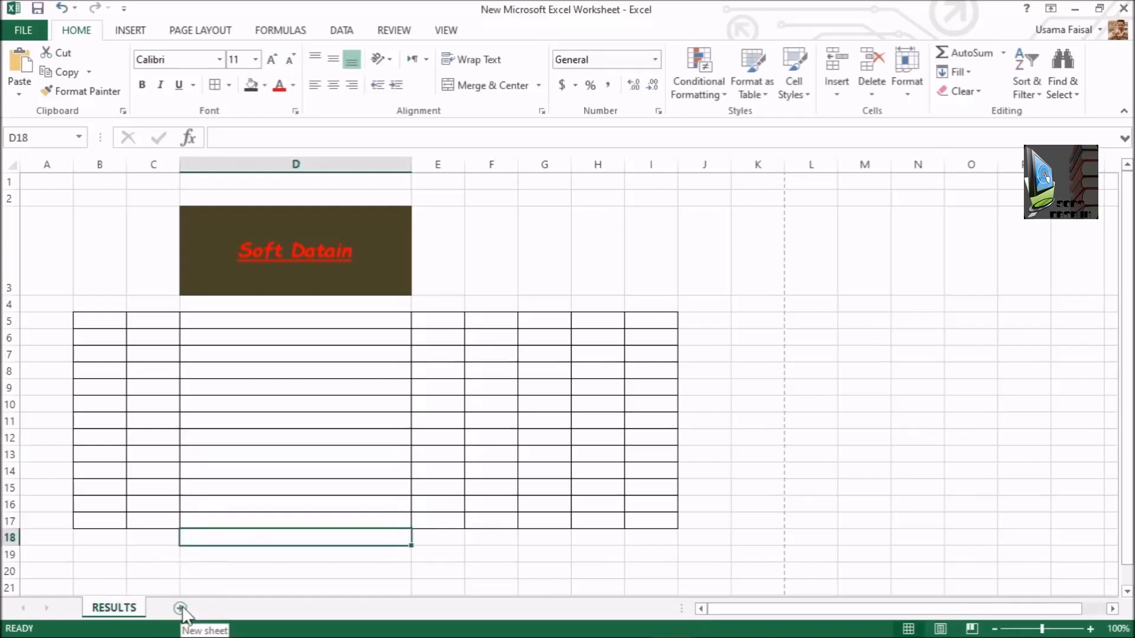
# Add a new blank worksheet after RESULTS, select a few of its cells, and return to the RESULTS sheet.
pyautogui.click(180, 609)
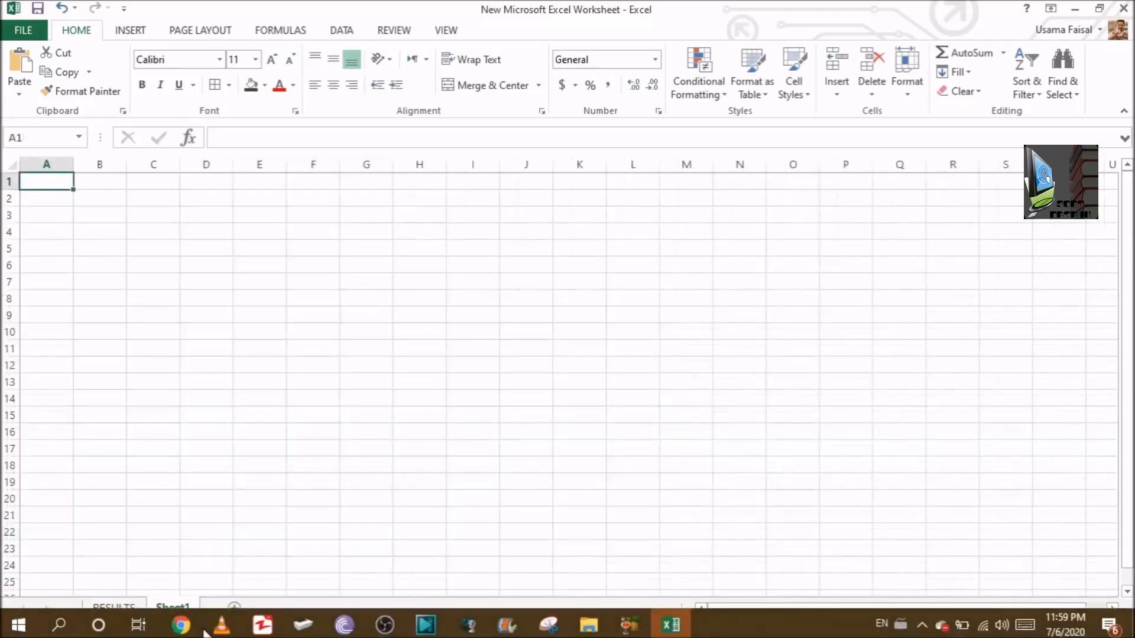
pyautogui.click(218, 366)
pyautogui.click(419, 348)
pyautogui.click(633, 299)
pyautogui.click(155, 181)
pyautogui.click(204, 280)
pyautogui.click(473, 317)
pyautogui.click(687, 318)
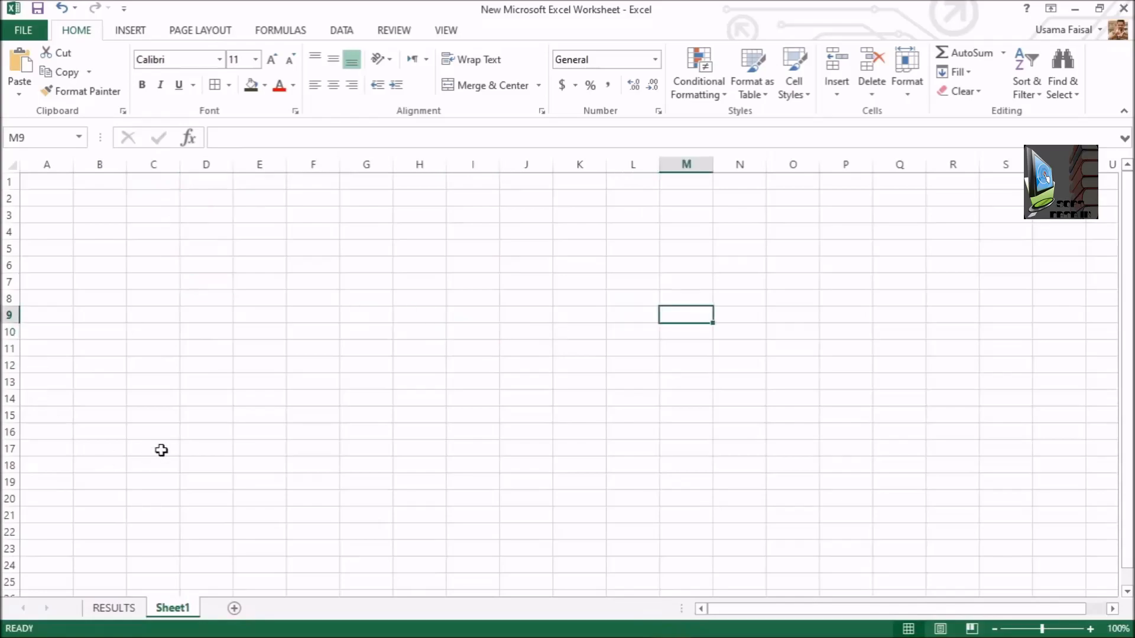
pyautogui.click(115, 608)
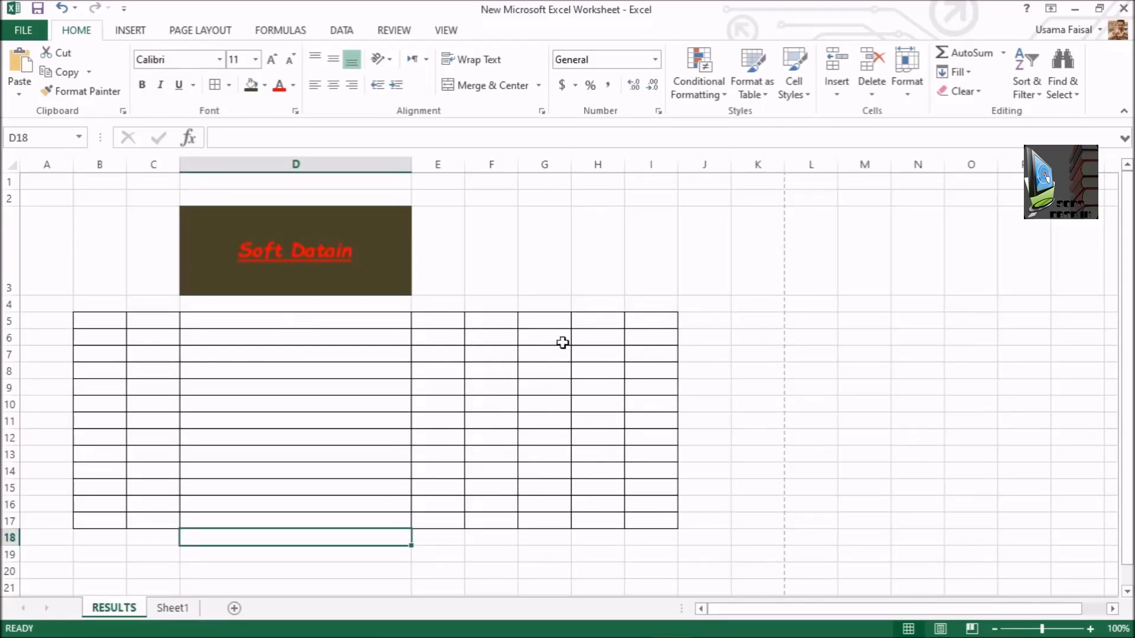
pyautogui.click(132, 31)
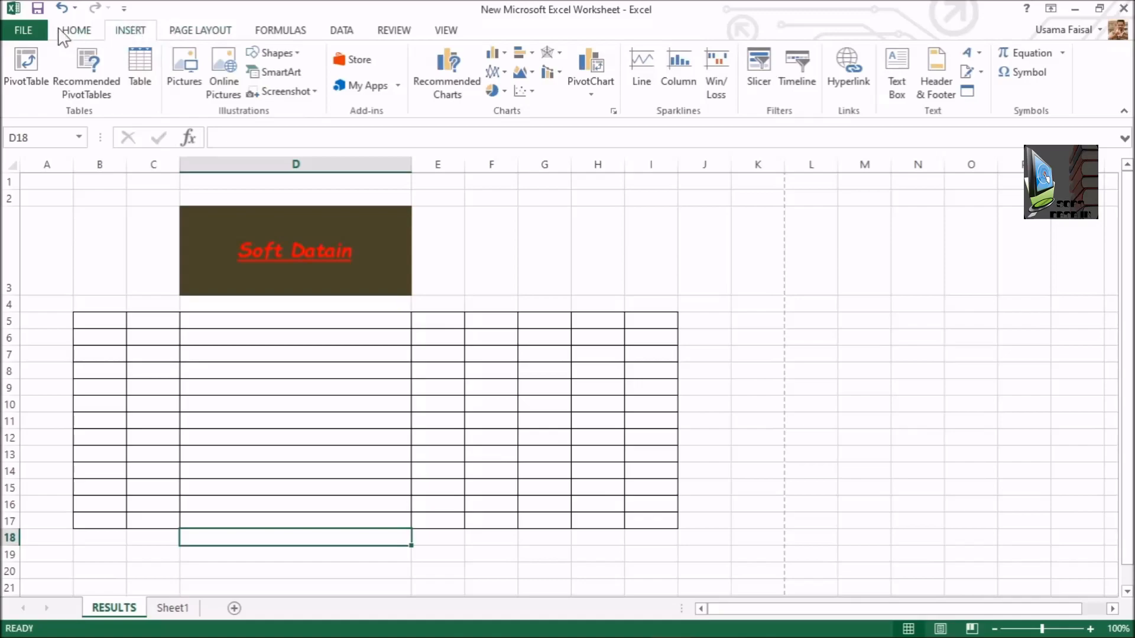
pyautogui.click(78, 31)
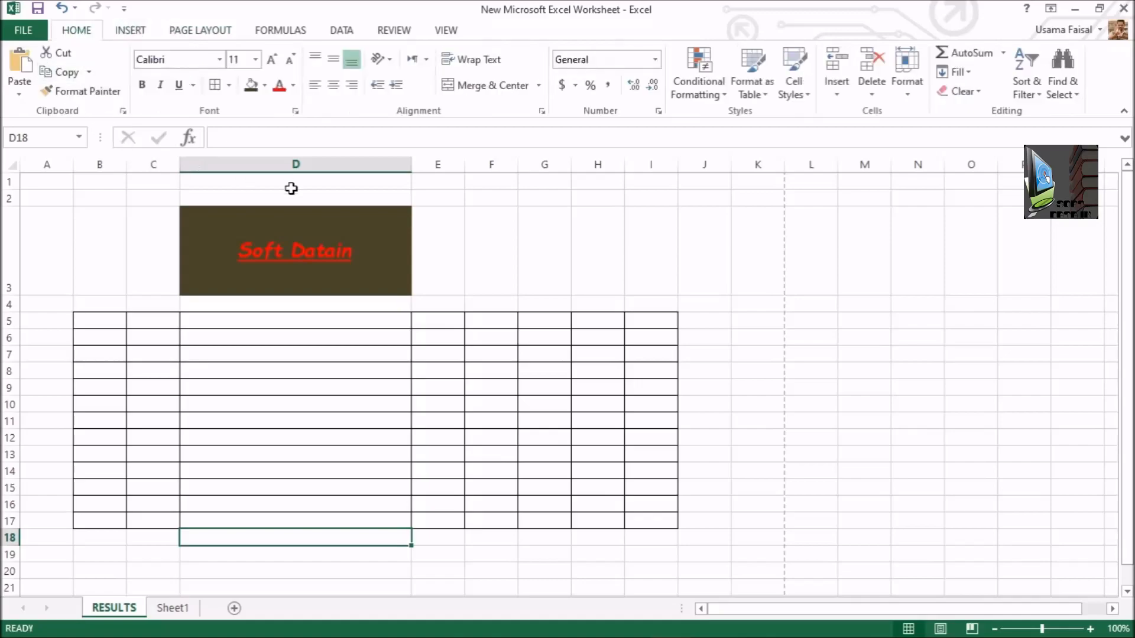